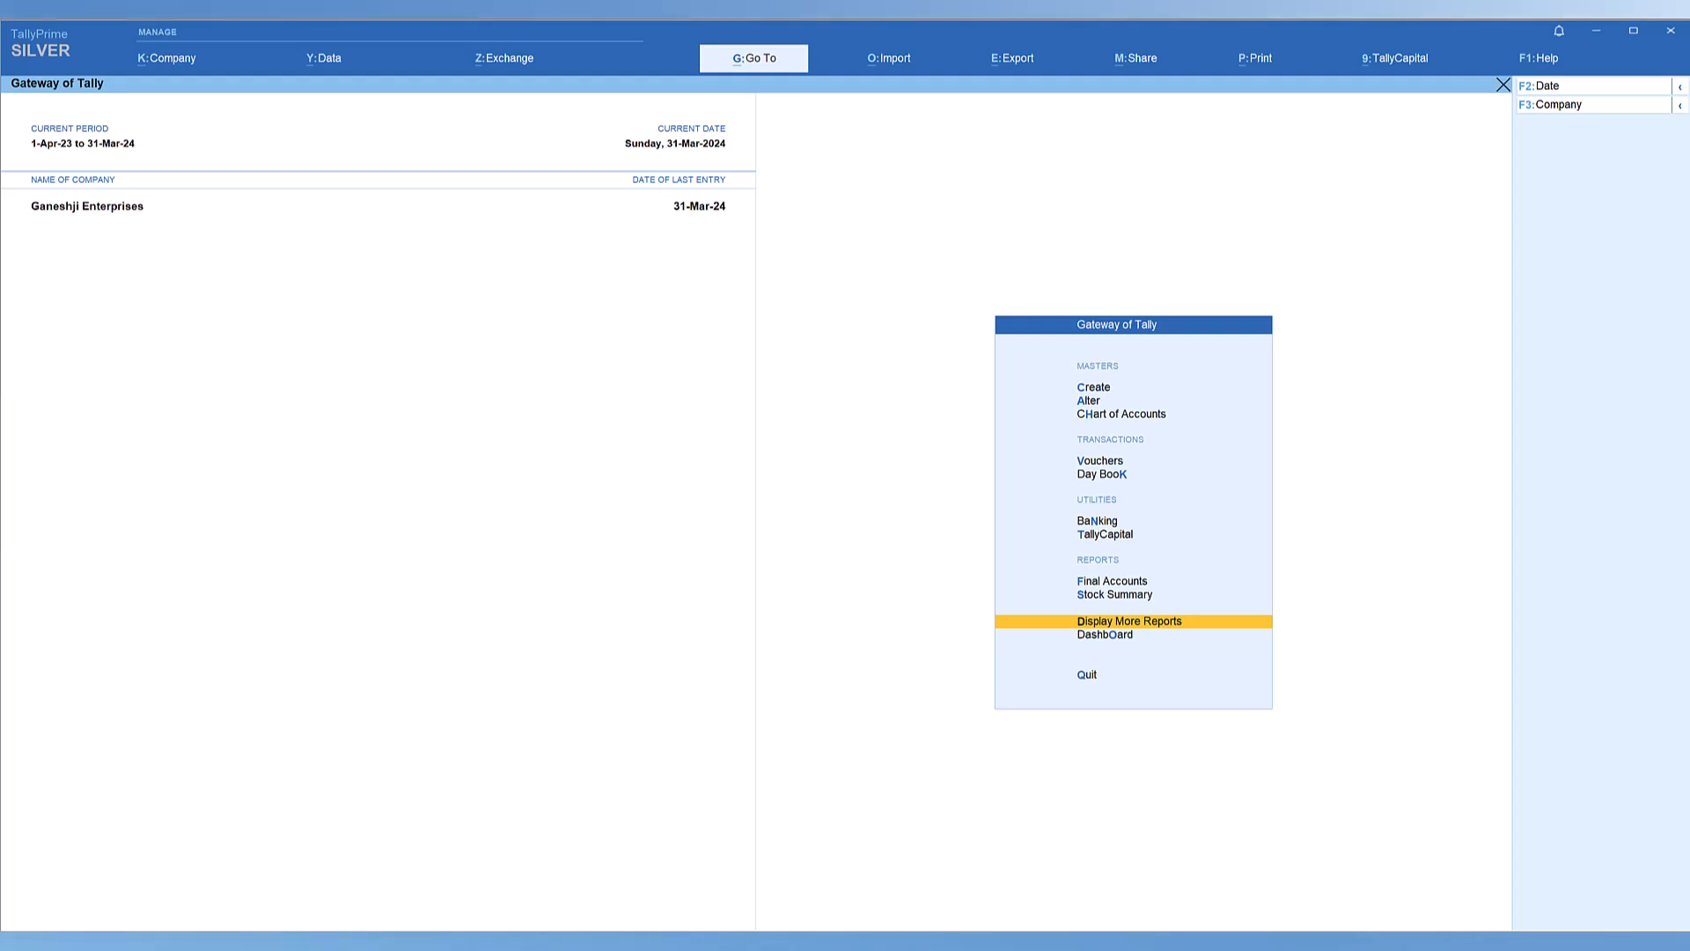
Open the Stock Summary report and switch it to the detailed format.
left_click(1088, 595)
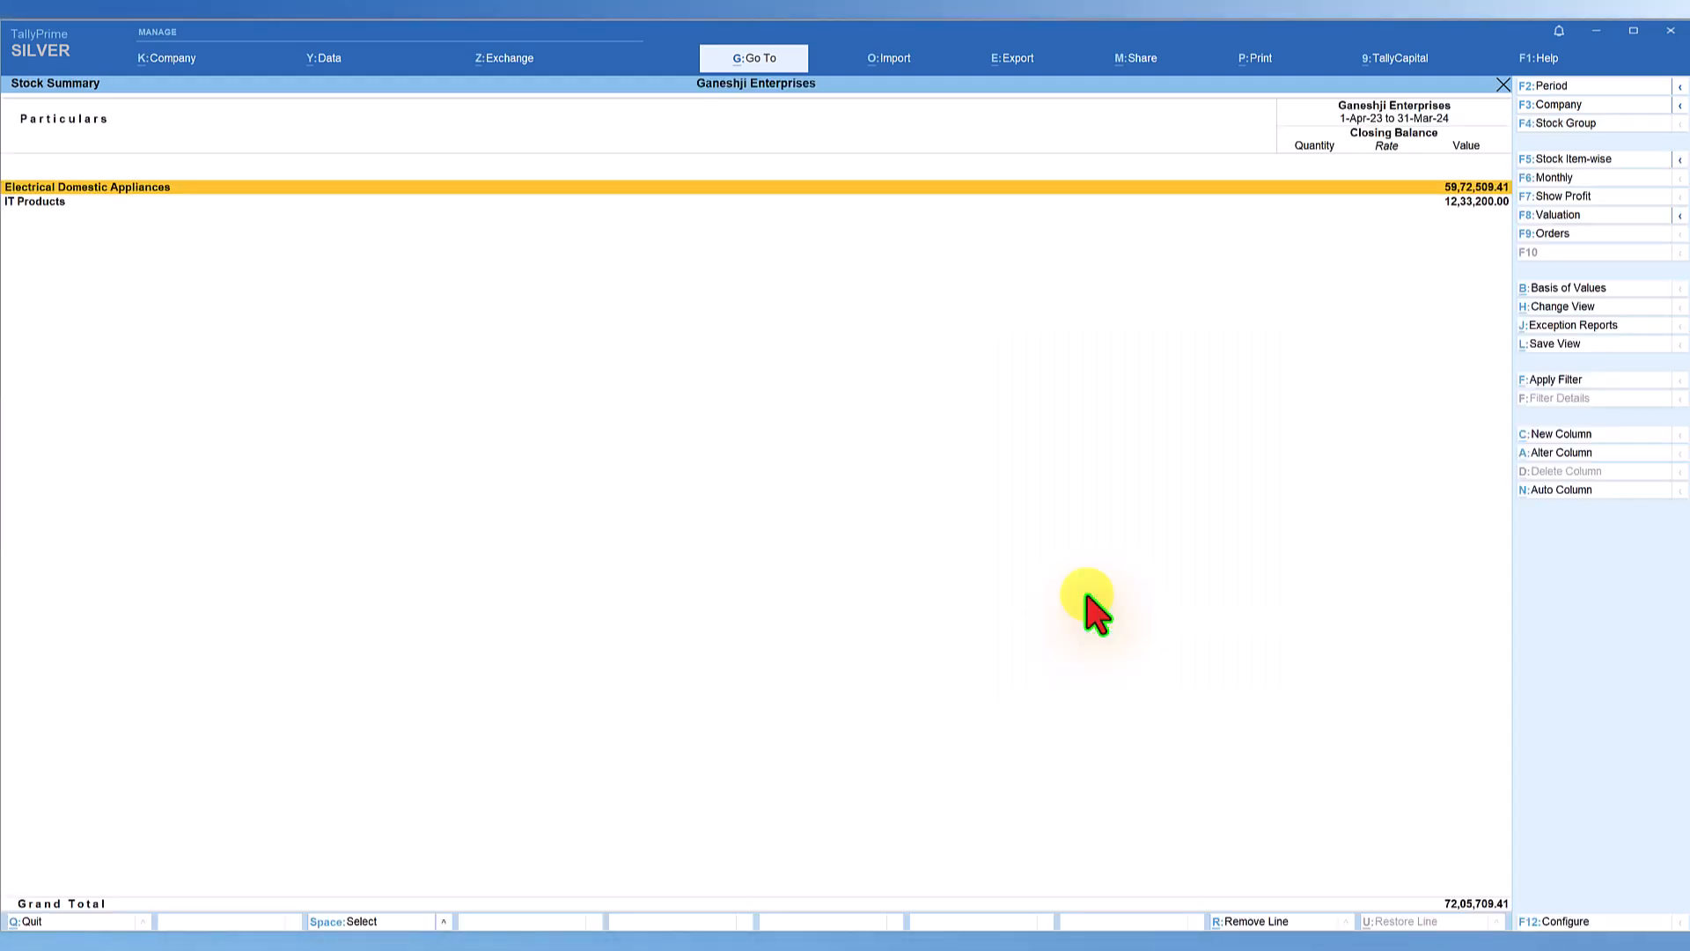
key("alt")
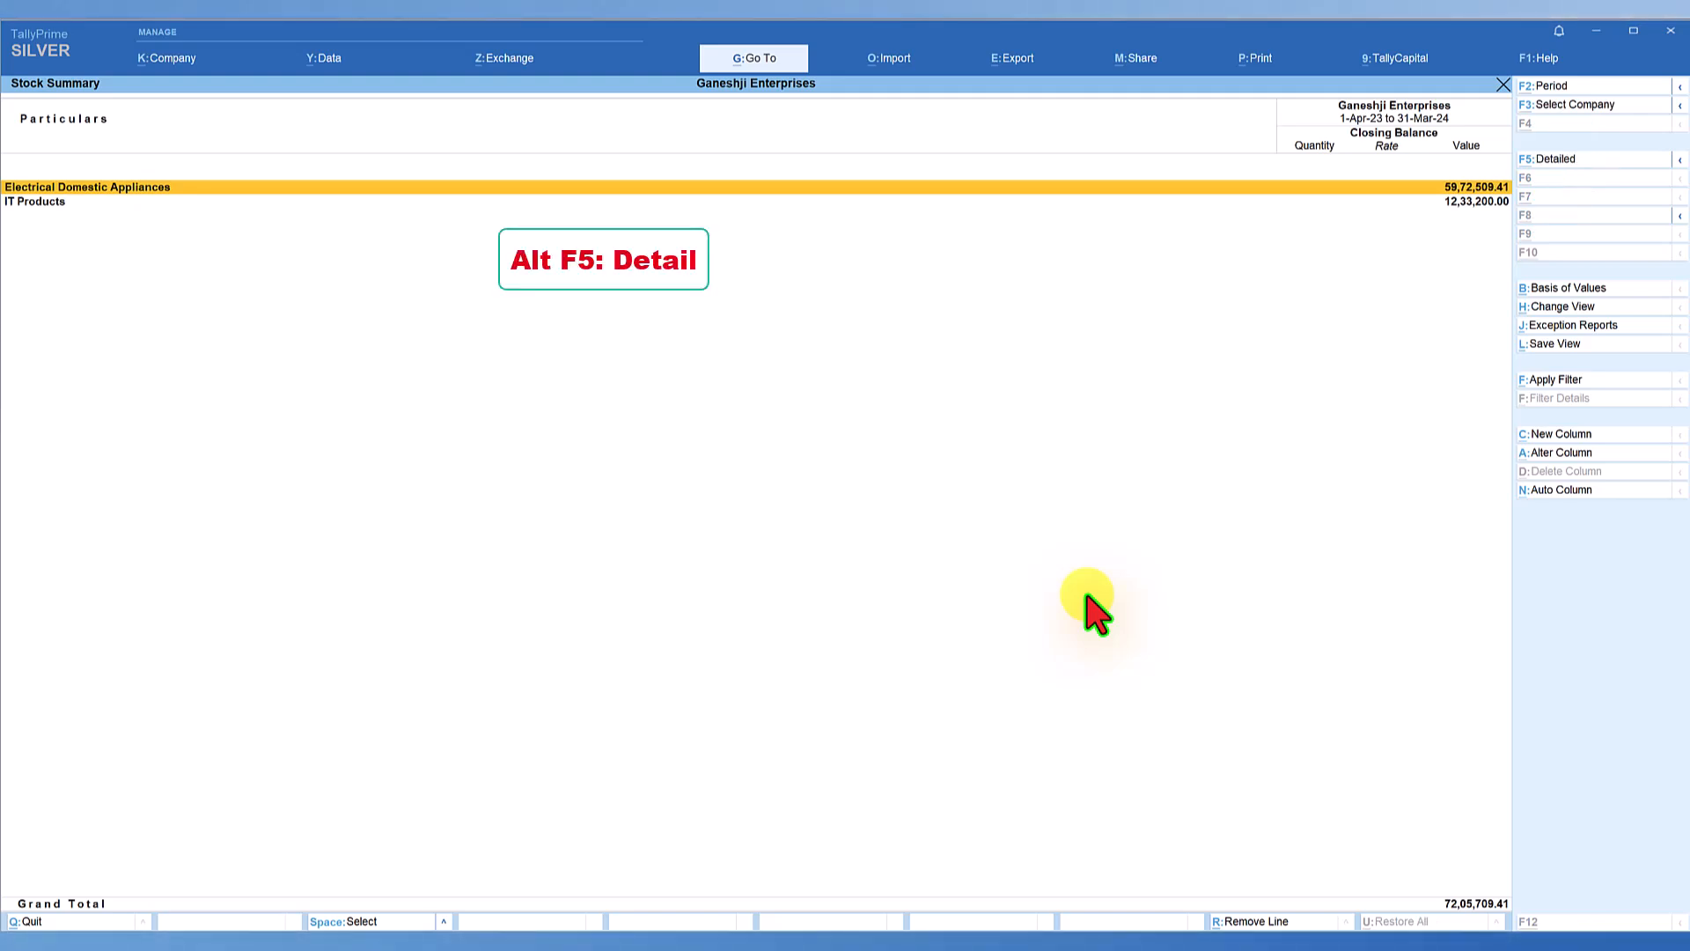
key("alt+F5")
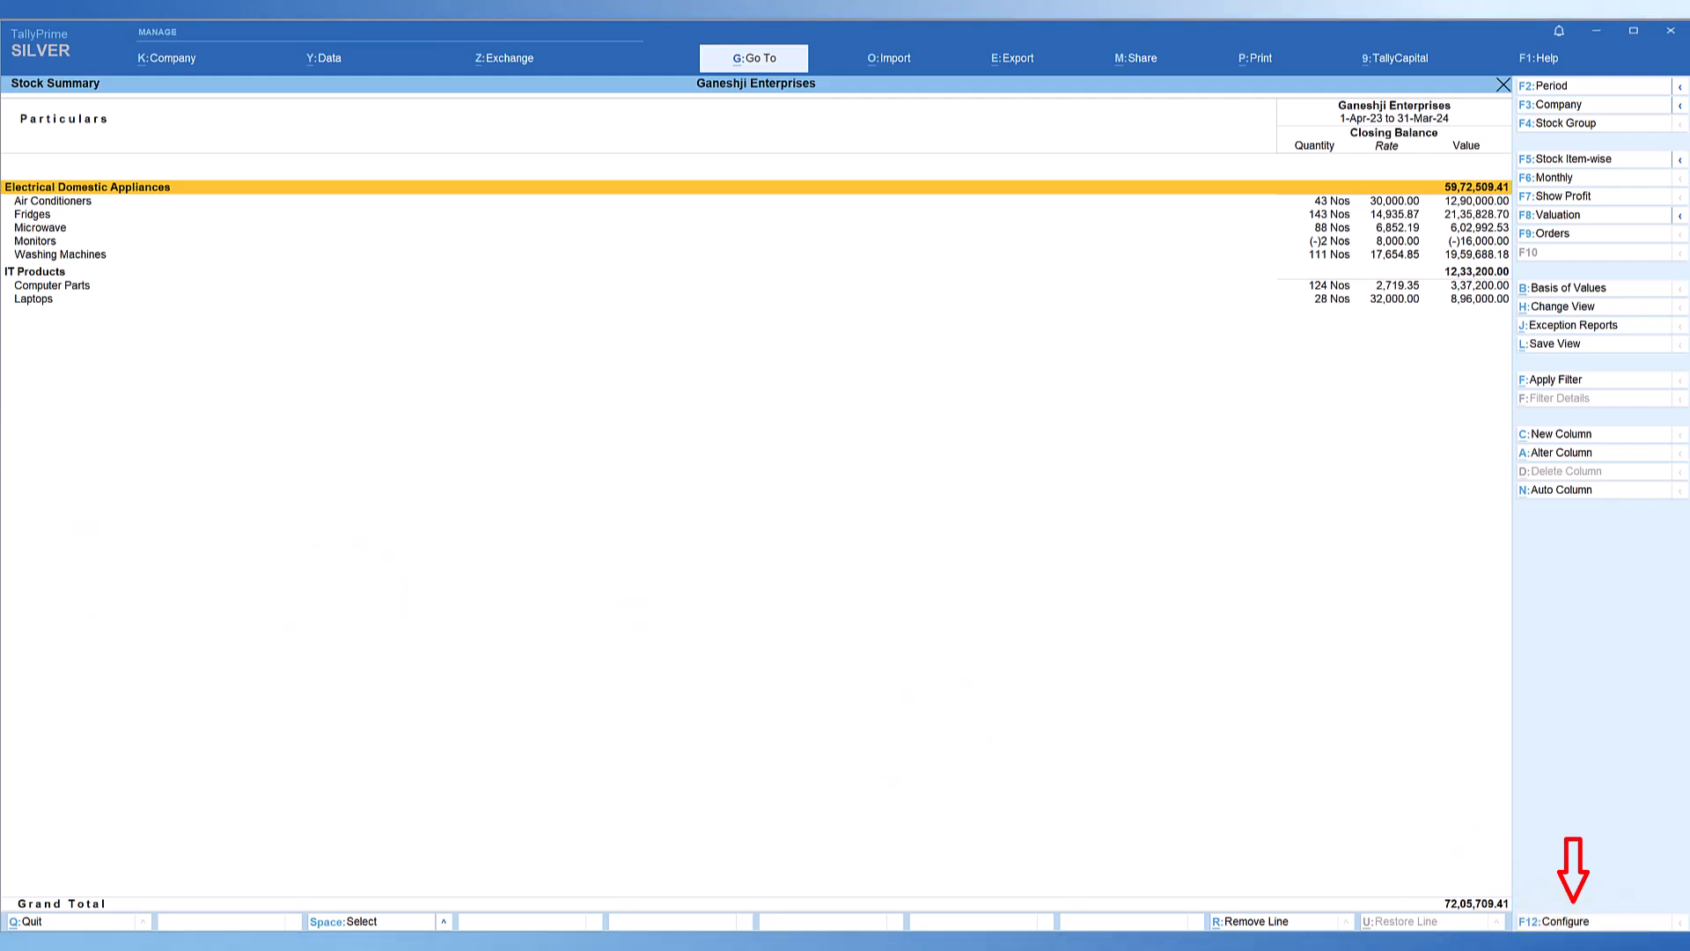
Set Enable Stripe View to Yes in the Stock Summary report's configuration.
key("F12")
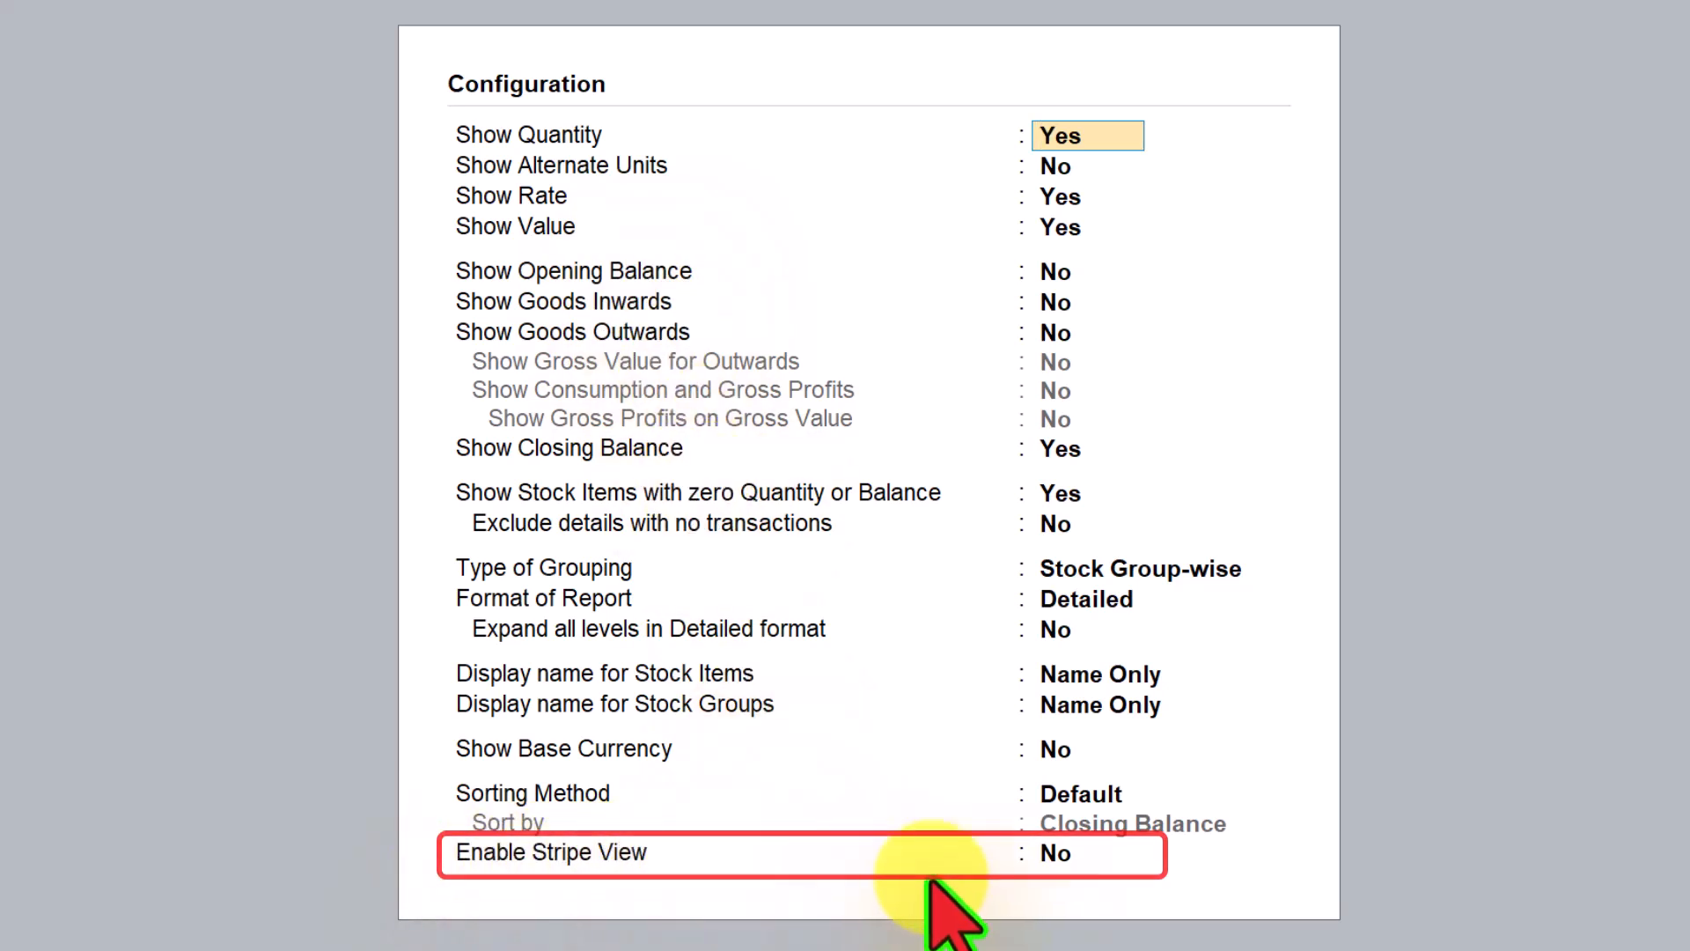
left_click(1058, 856)
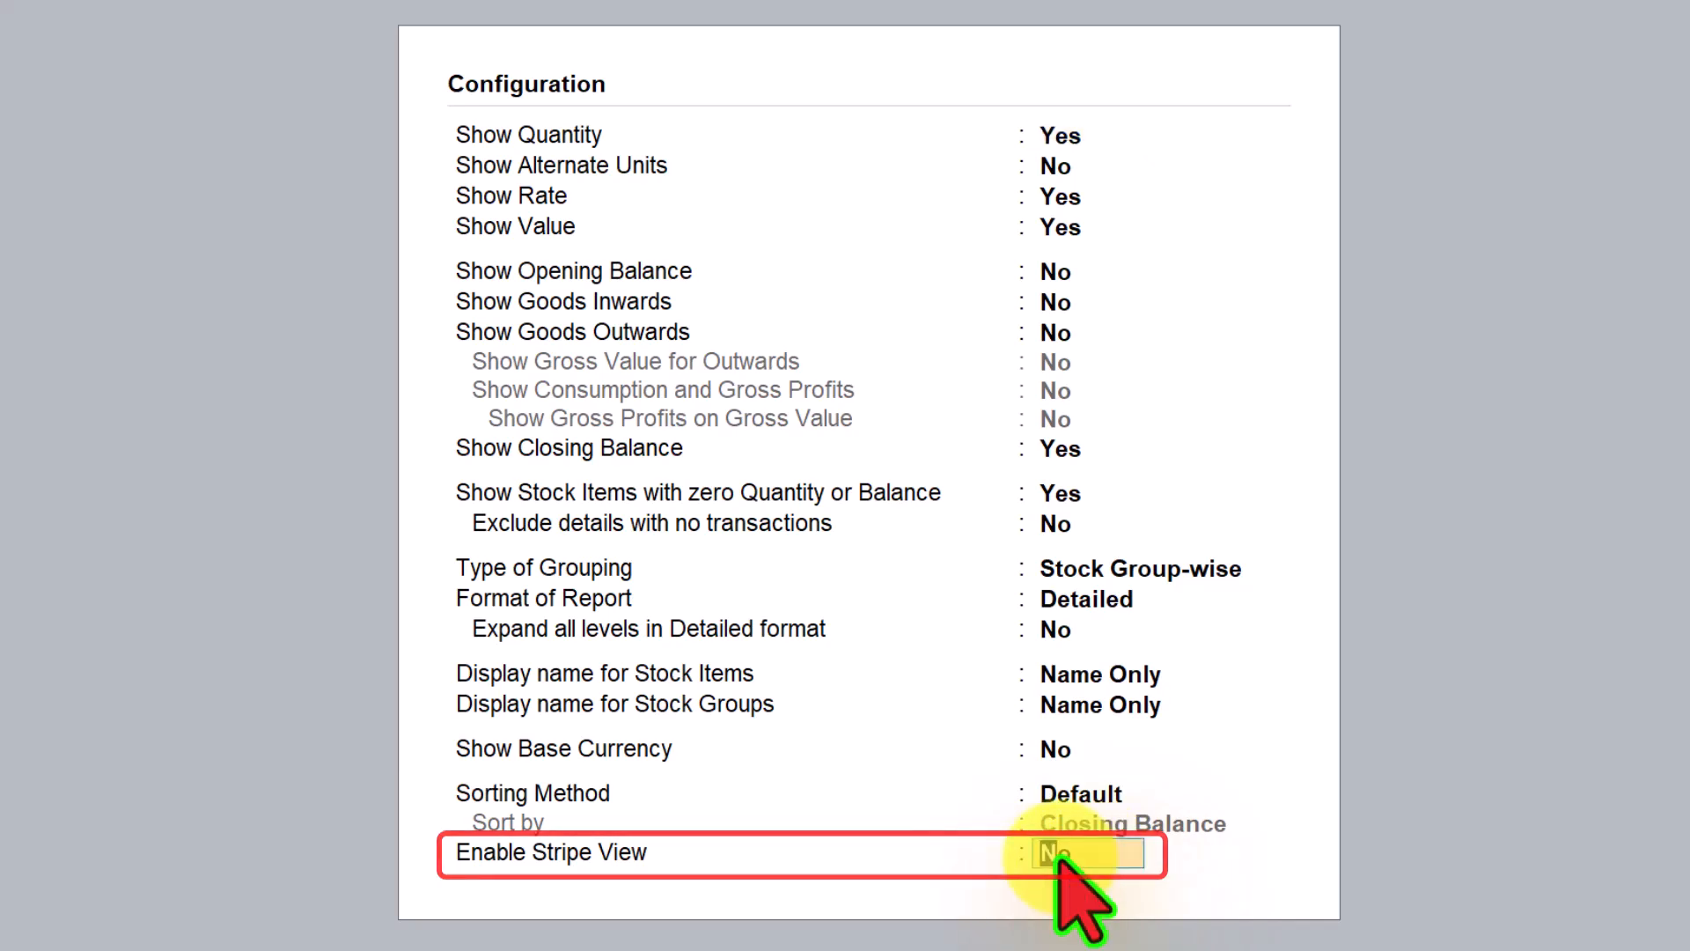
type("y")
key("Return")
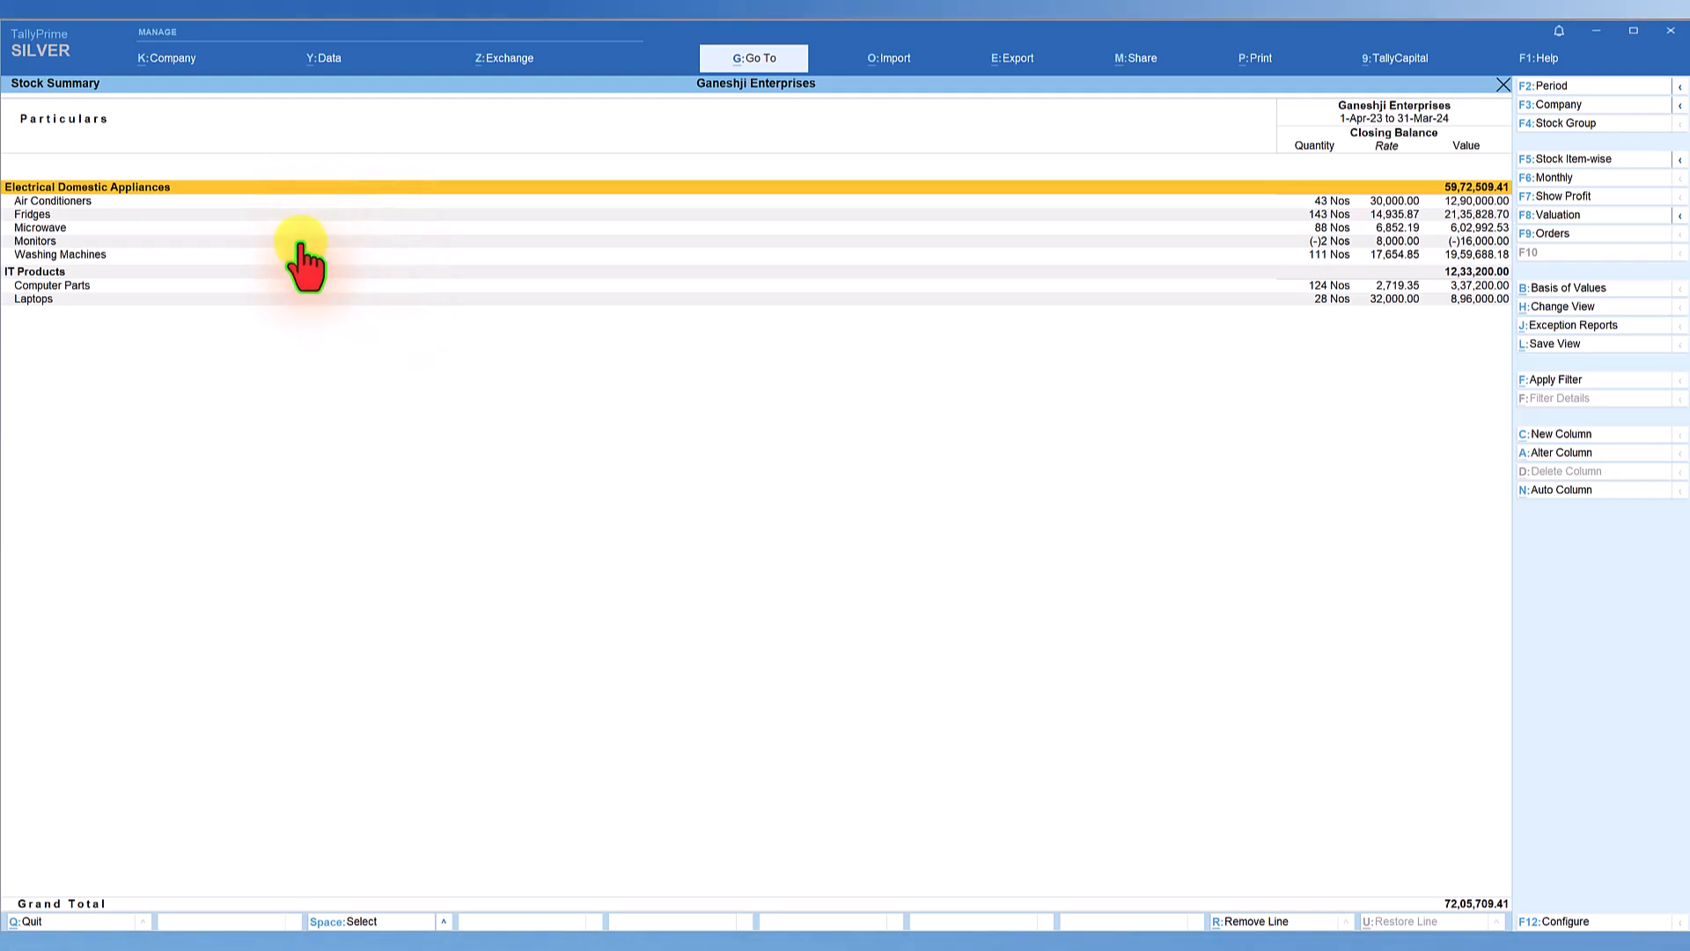
Close the Stock Summary, reopen it from the Gateway of Tally and show it in detailed format again.
key("Escape")
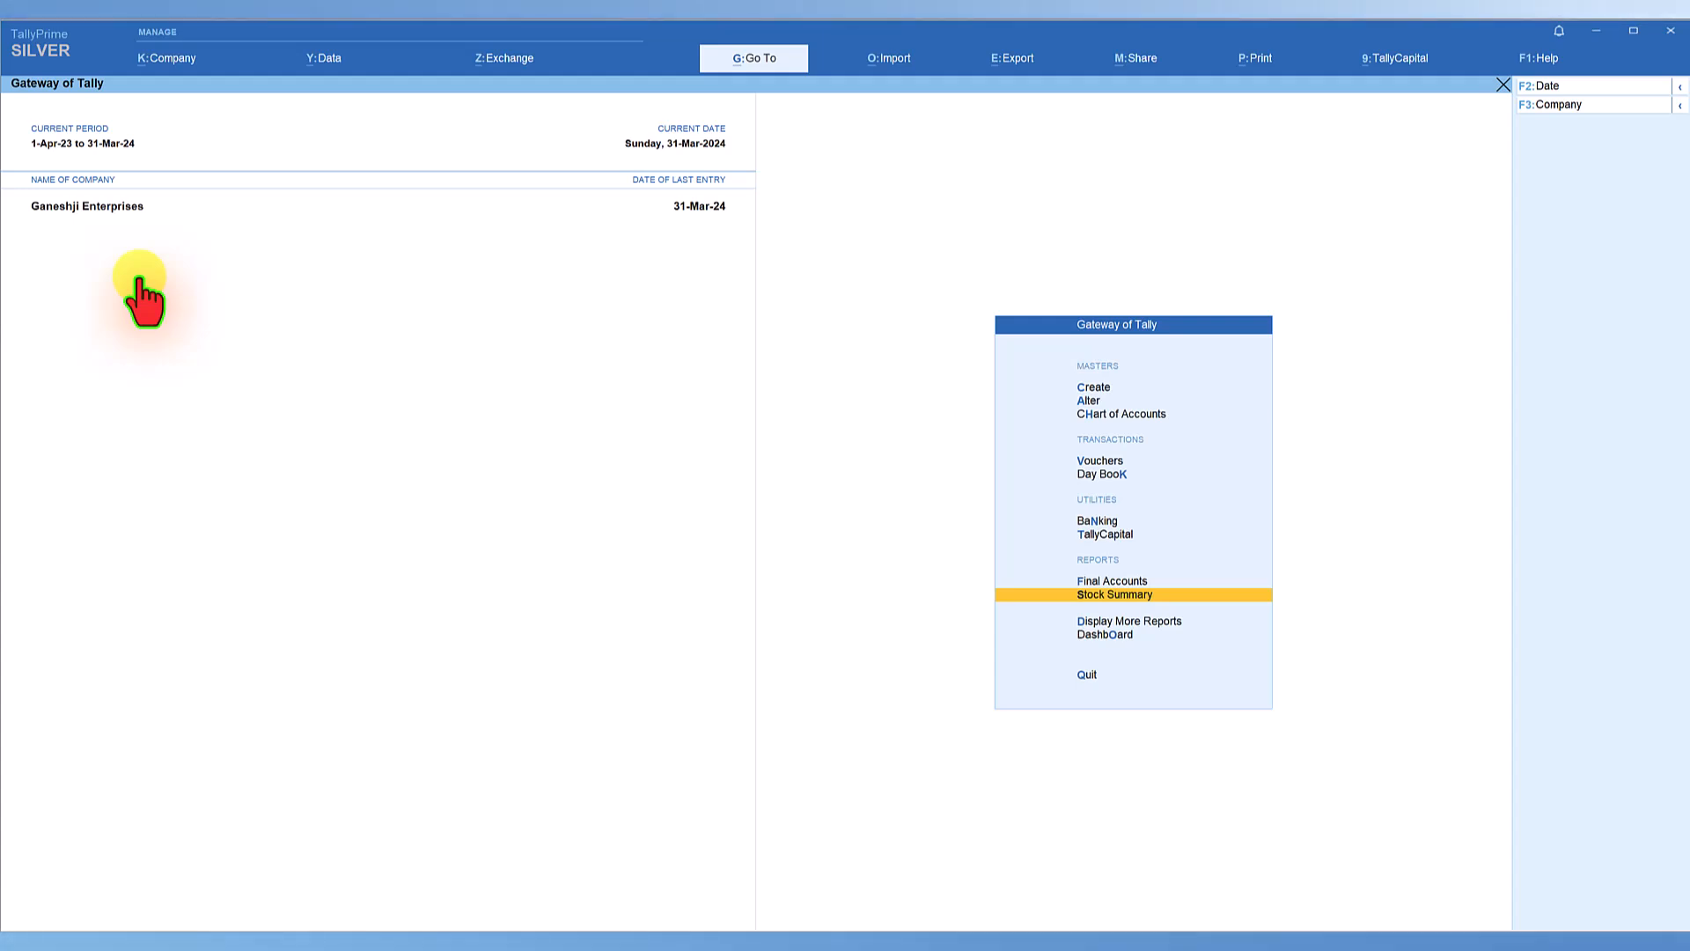
key("Return")
key("alt+F5")
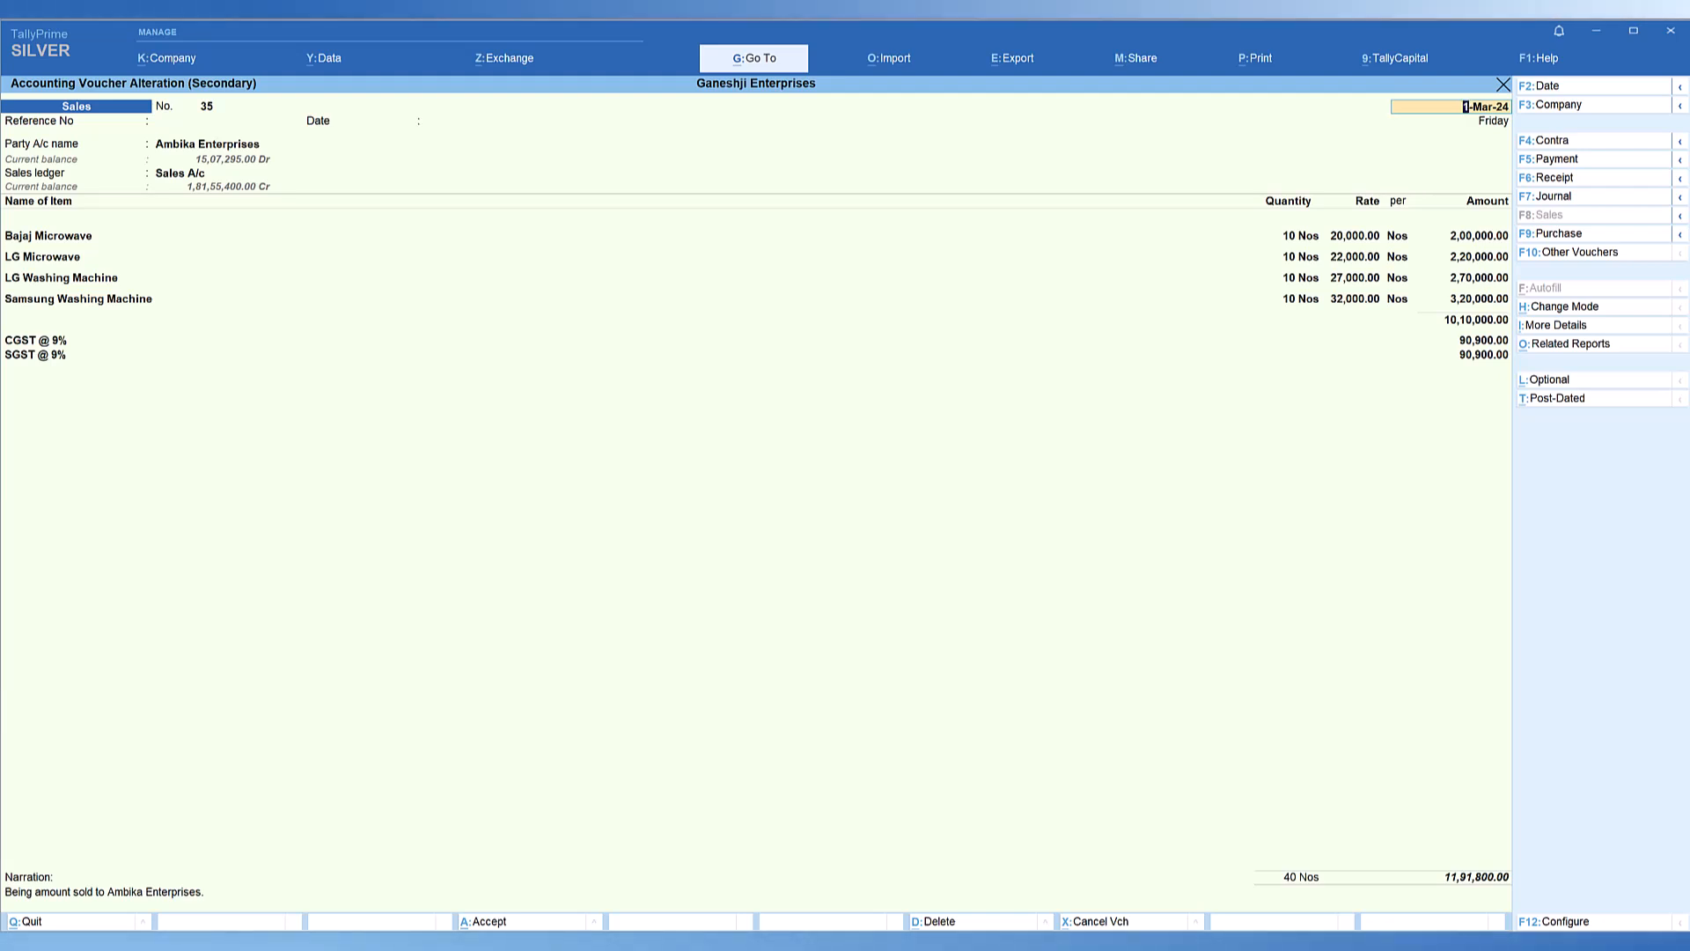
Set Enable Stripe View to Yes in the configuration of the Ambika Enterprises sales voucher, and return to the voucher register.
key("F12")
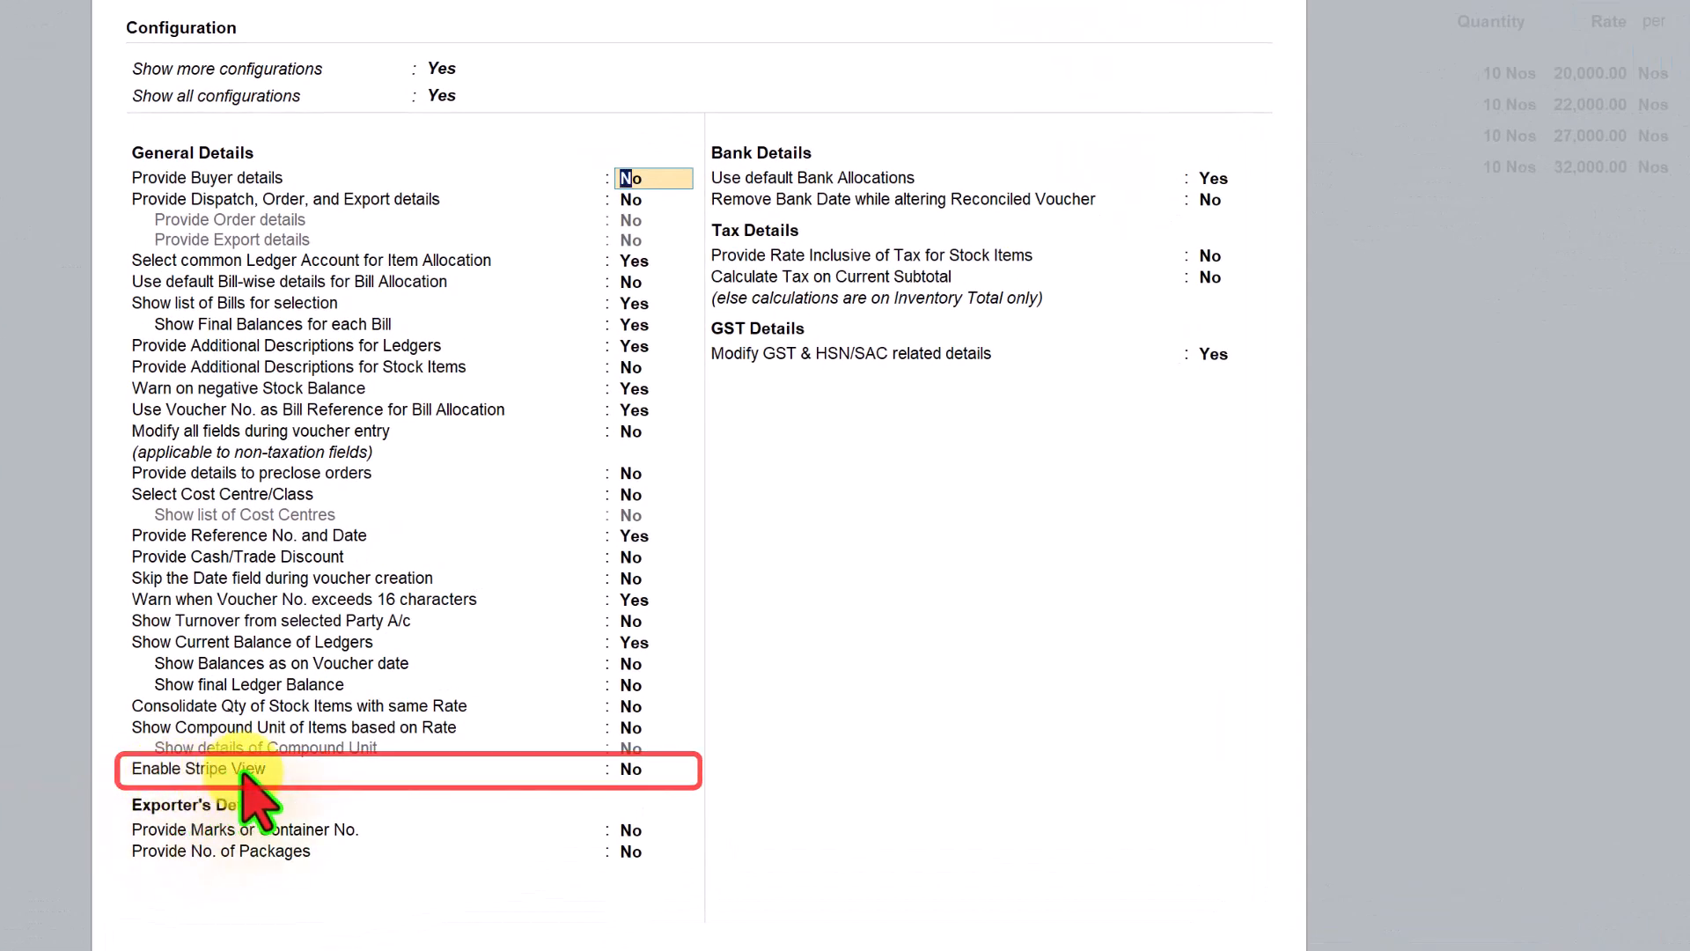
left_click(632, 771)
type("y")
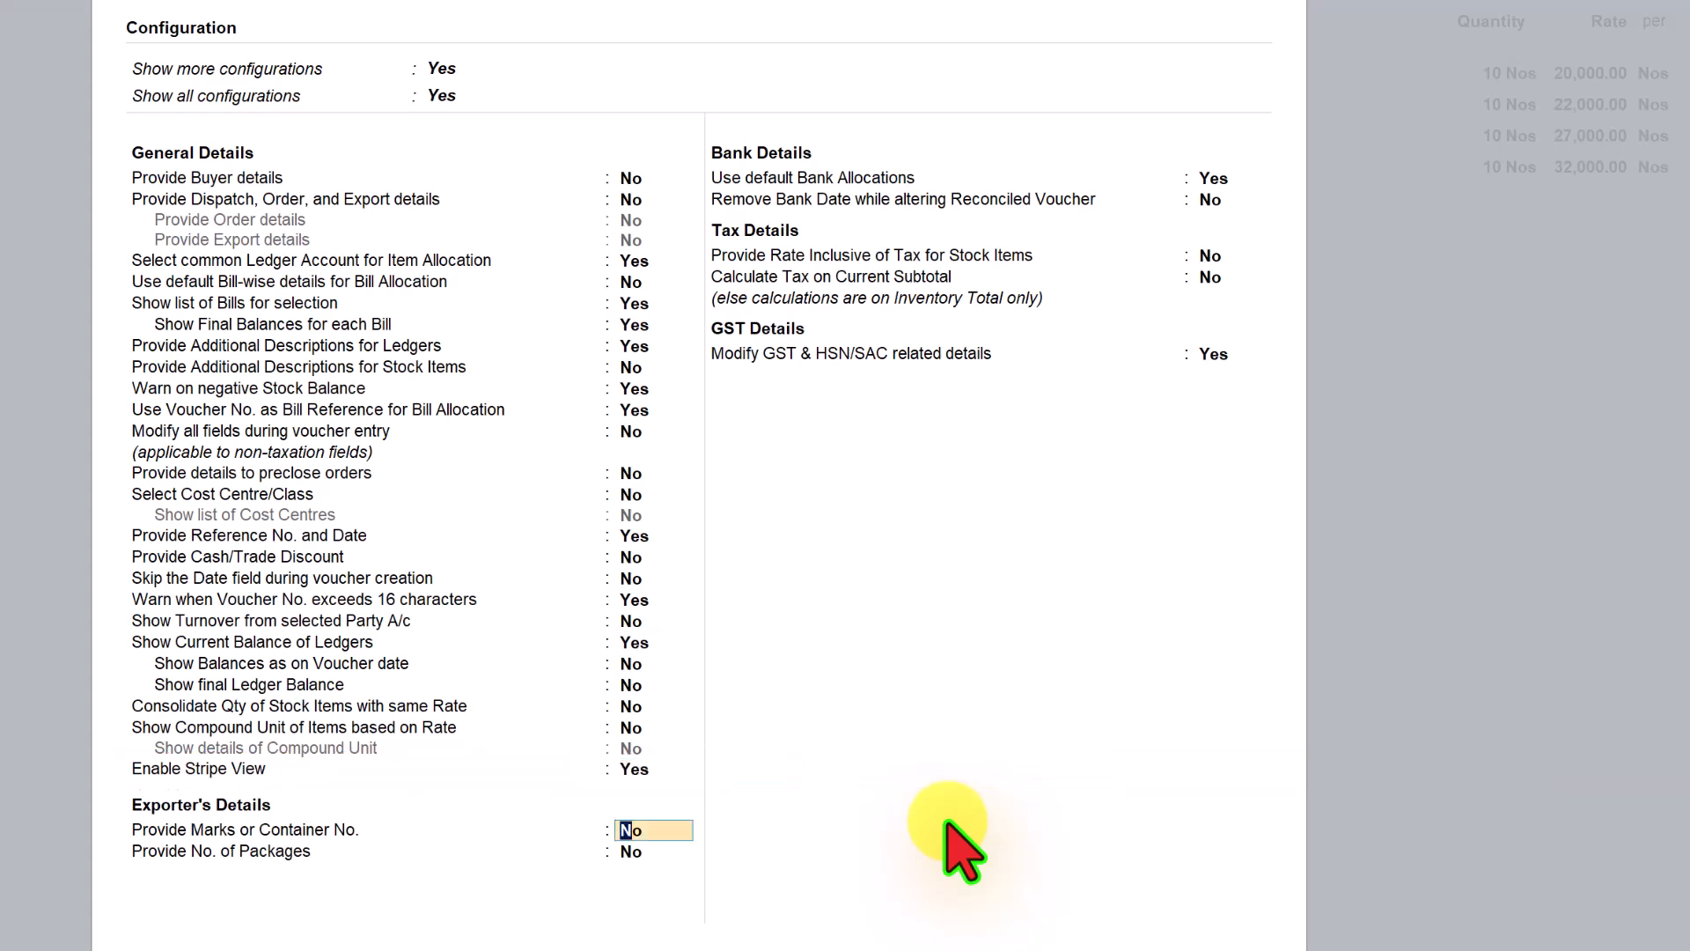
key("ctrl+a")
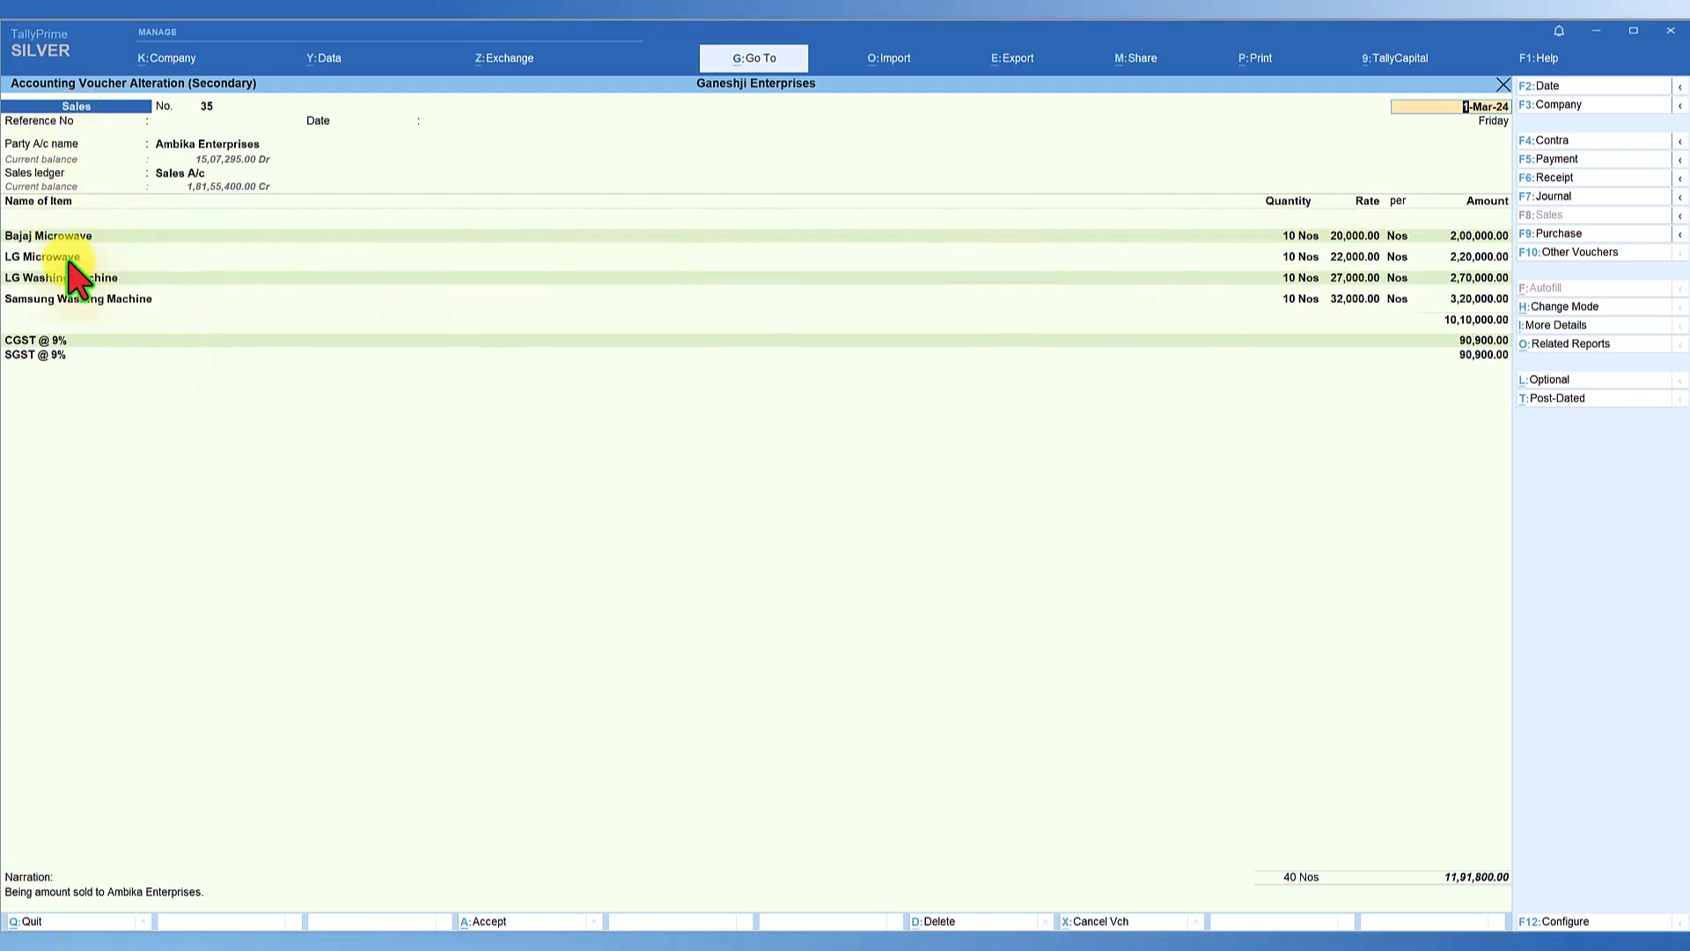
key("Escape")
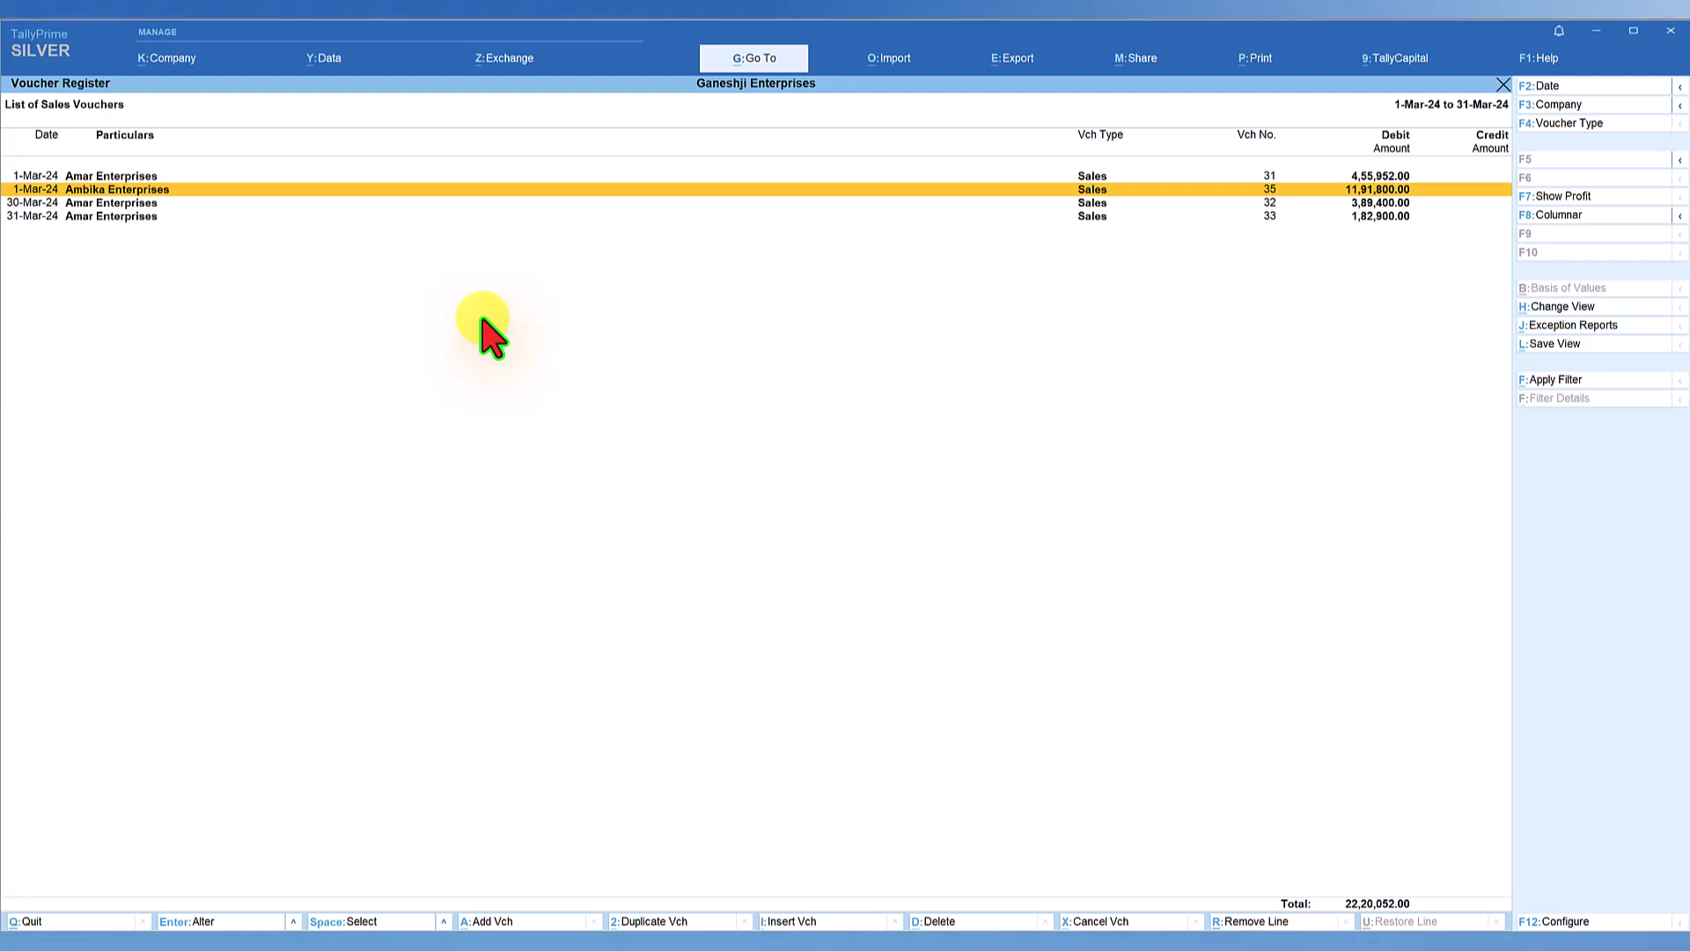
Enable Stripe View in the configuration of the sales voucher register.
key("F12")
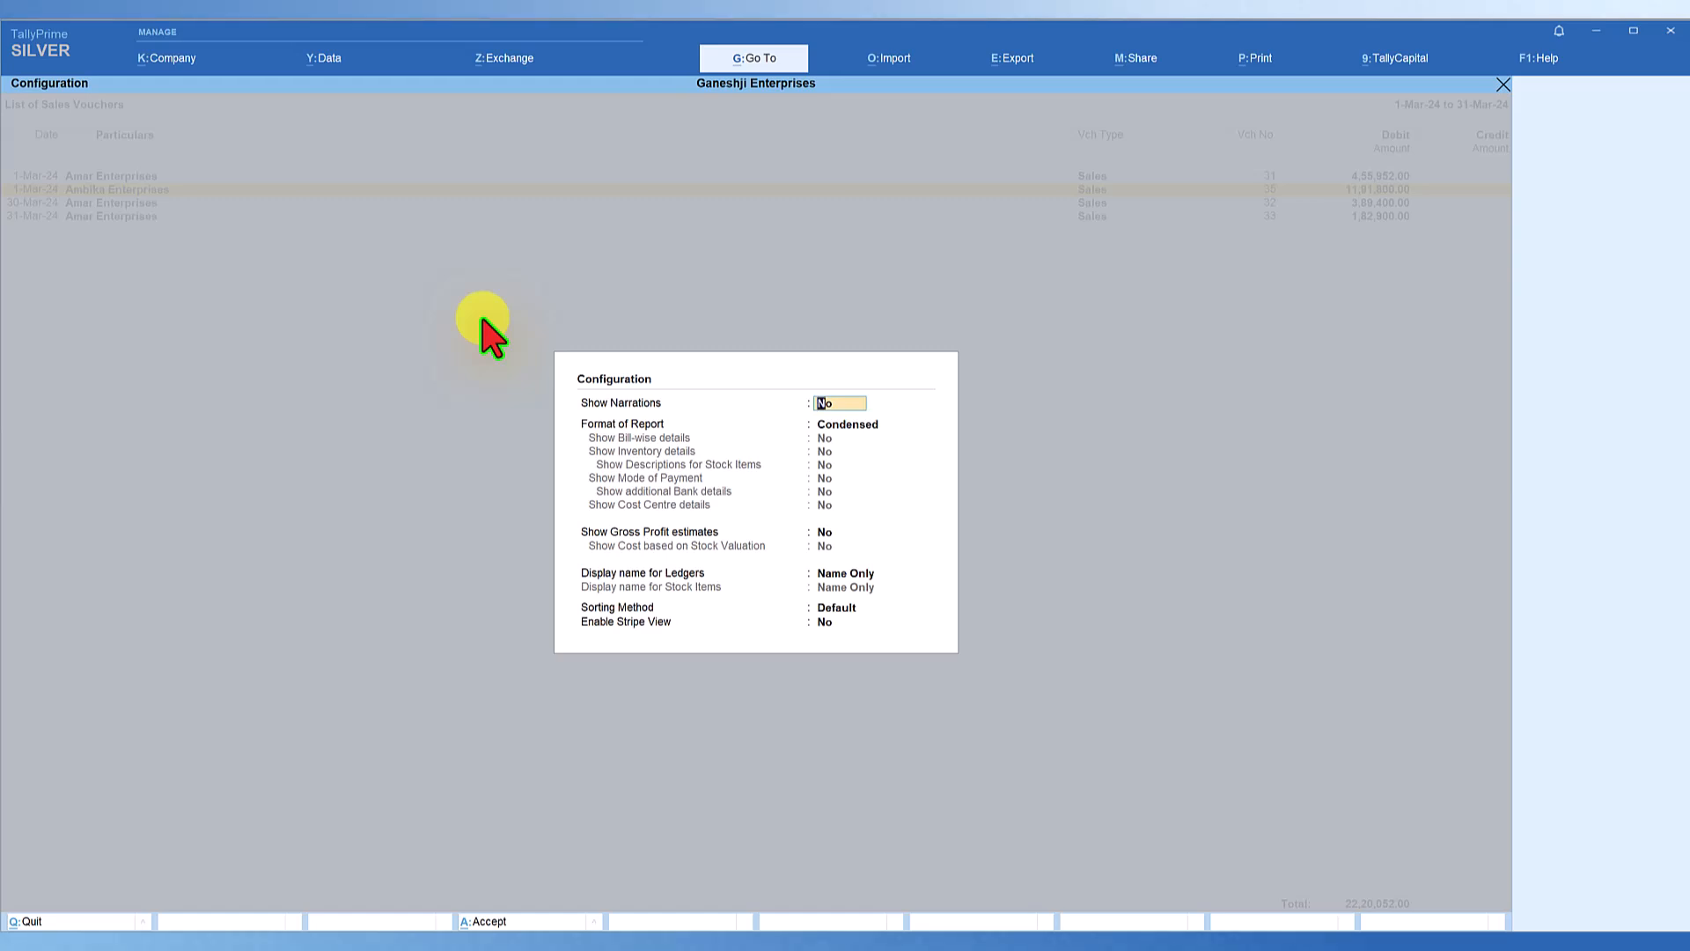
left_click(873, 648)
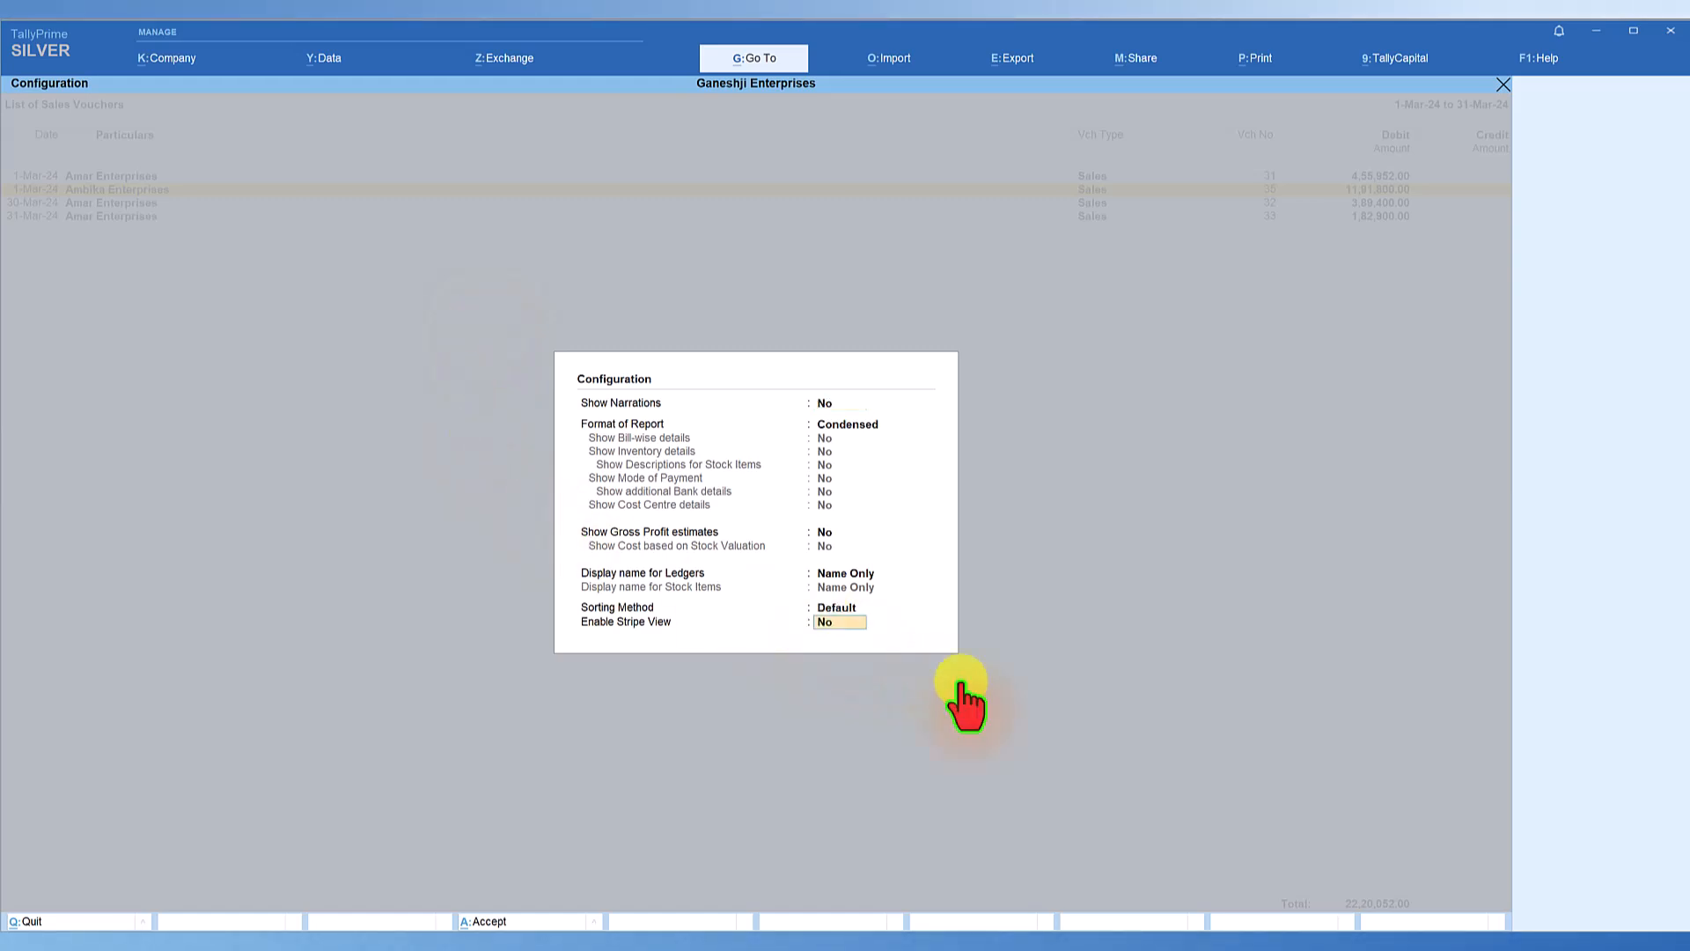
key("Return")
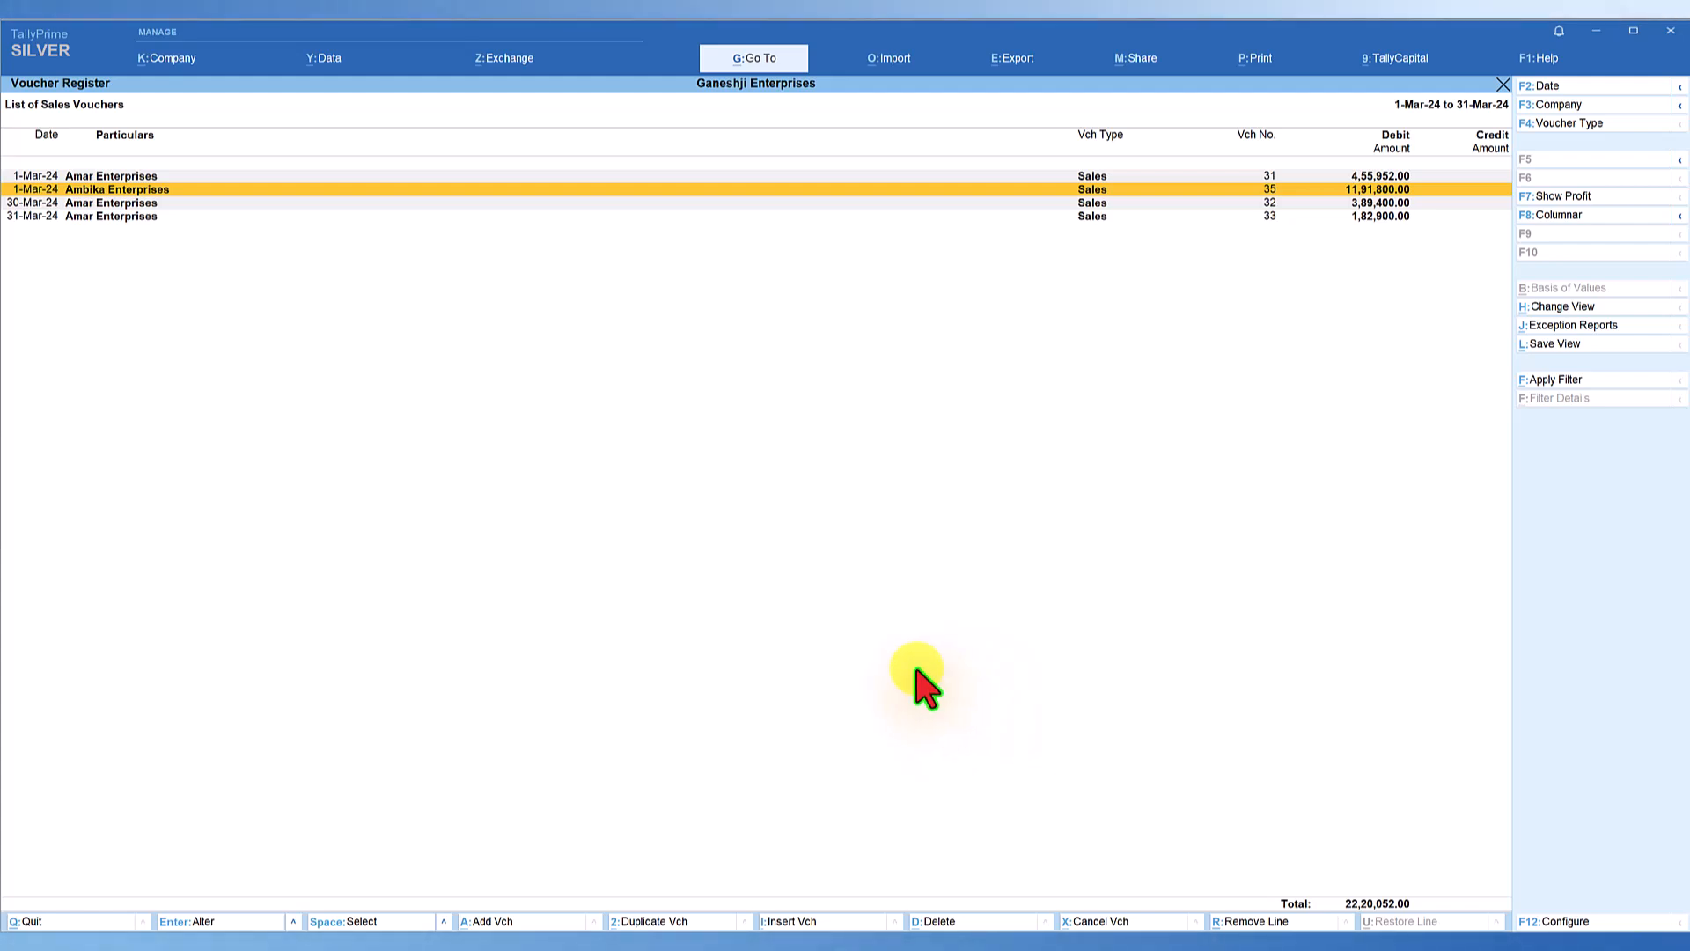
List the sales vouchers for the period 1-Apr-23 to 31-Mar-24, and return to the Gateway of Tally.
key("F2")
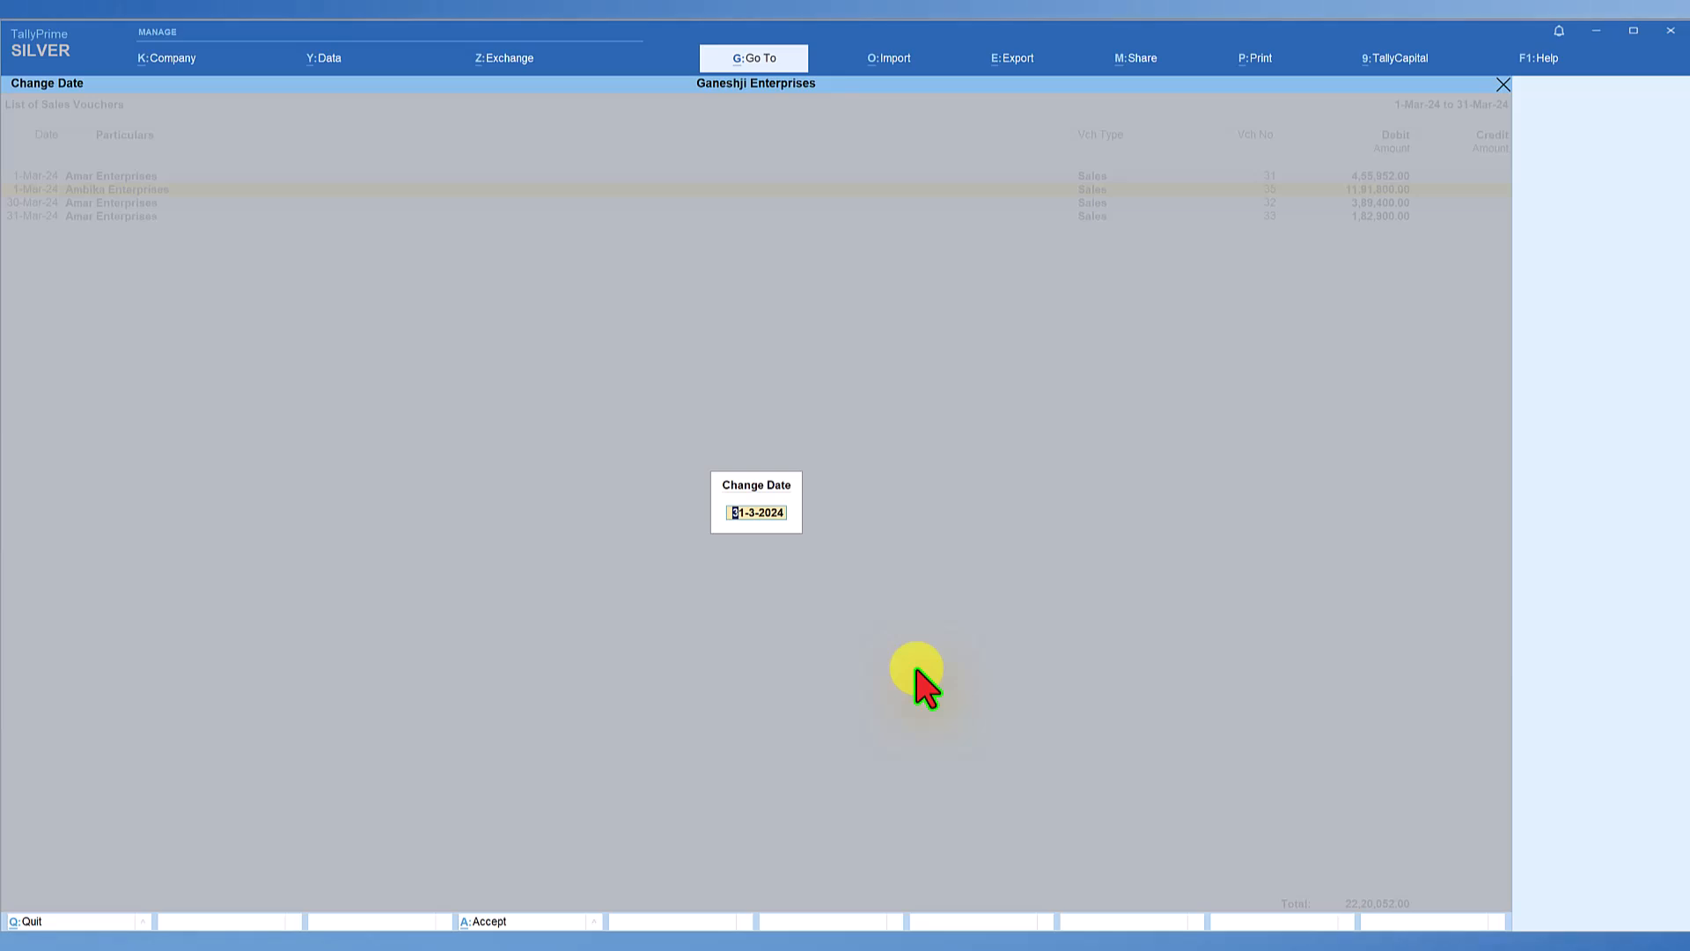
key("Return")
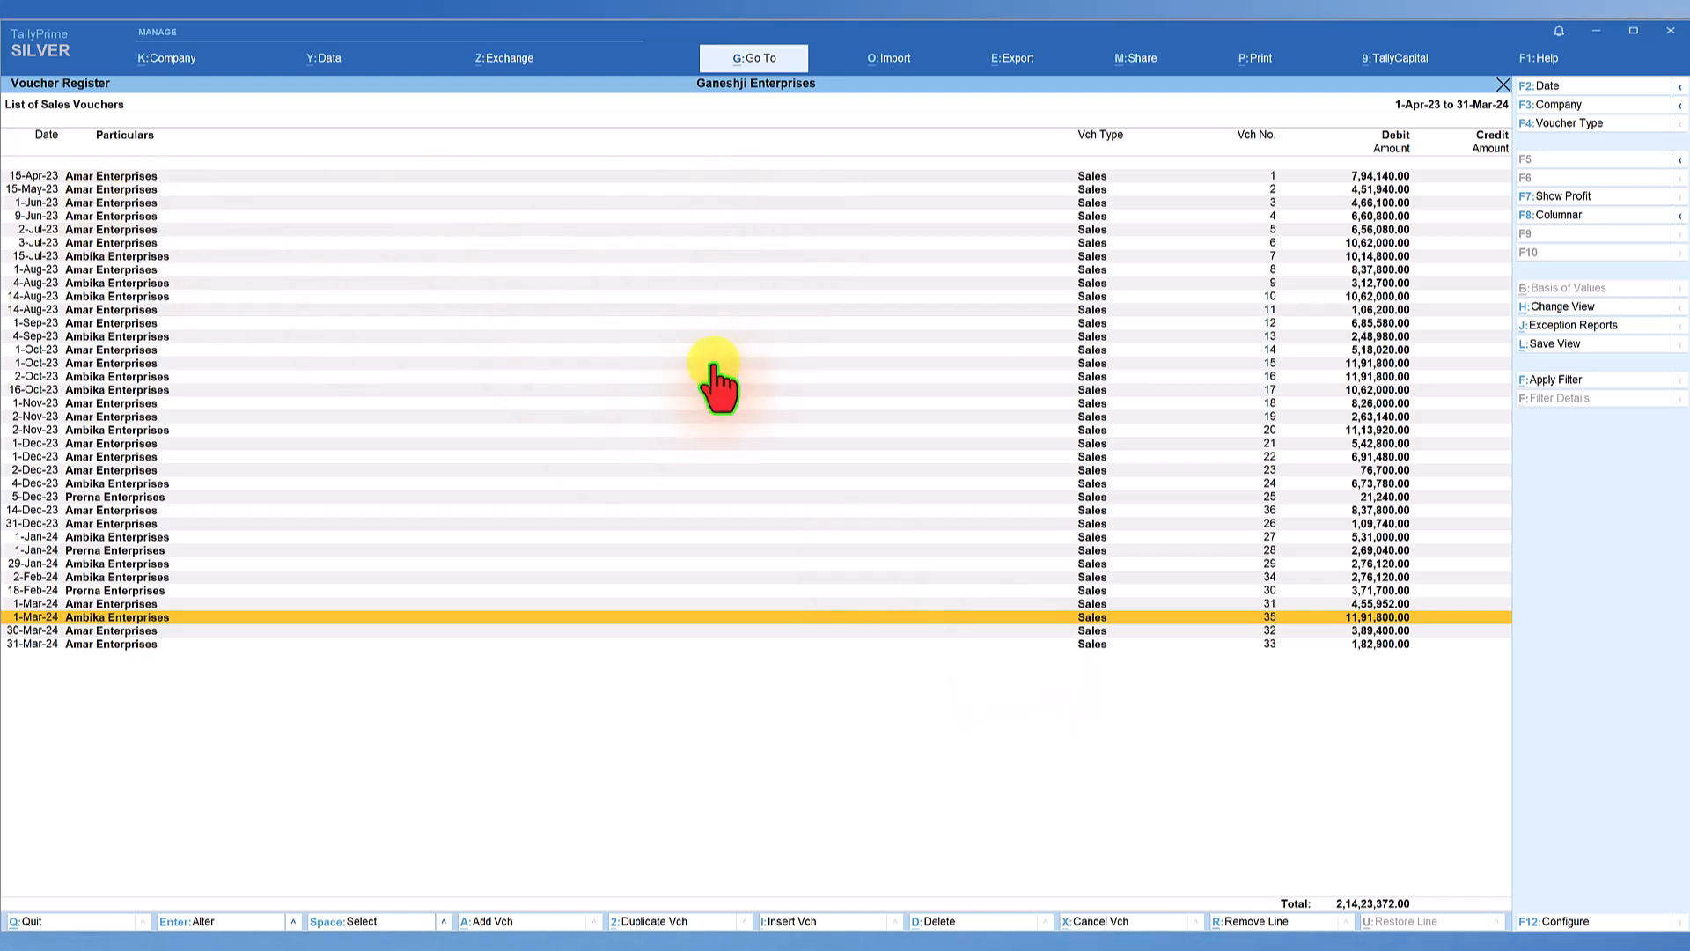
key("Escape")
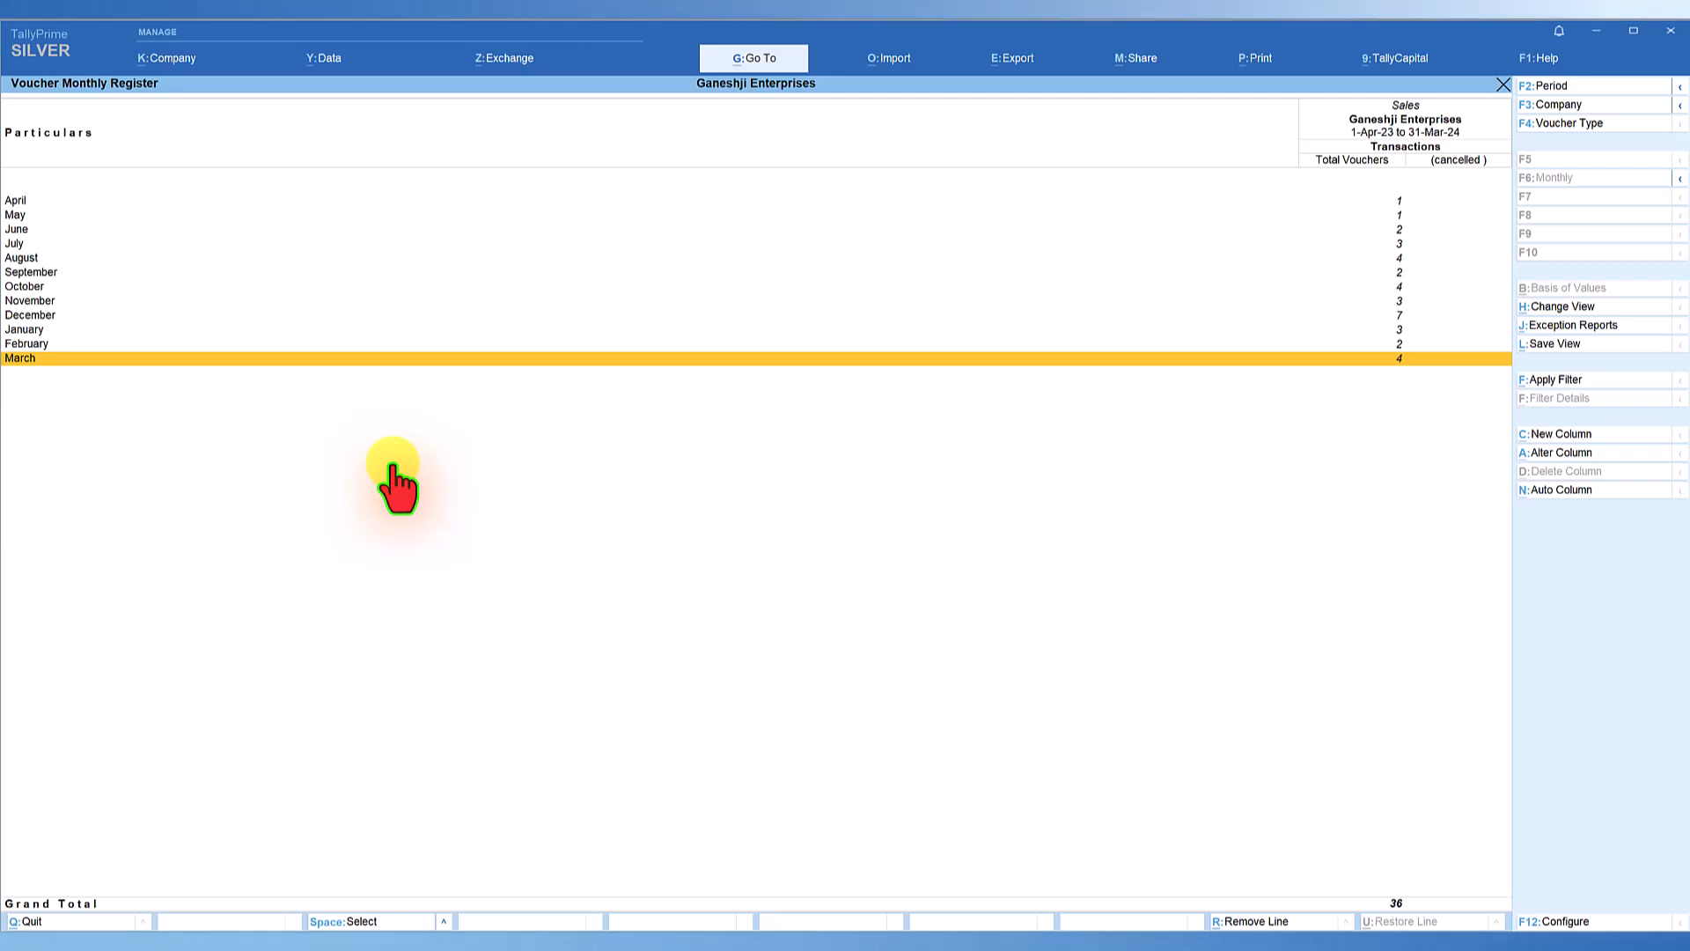
key("Escape")
key("Escape")
key("Escape")
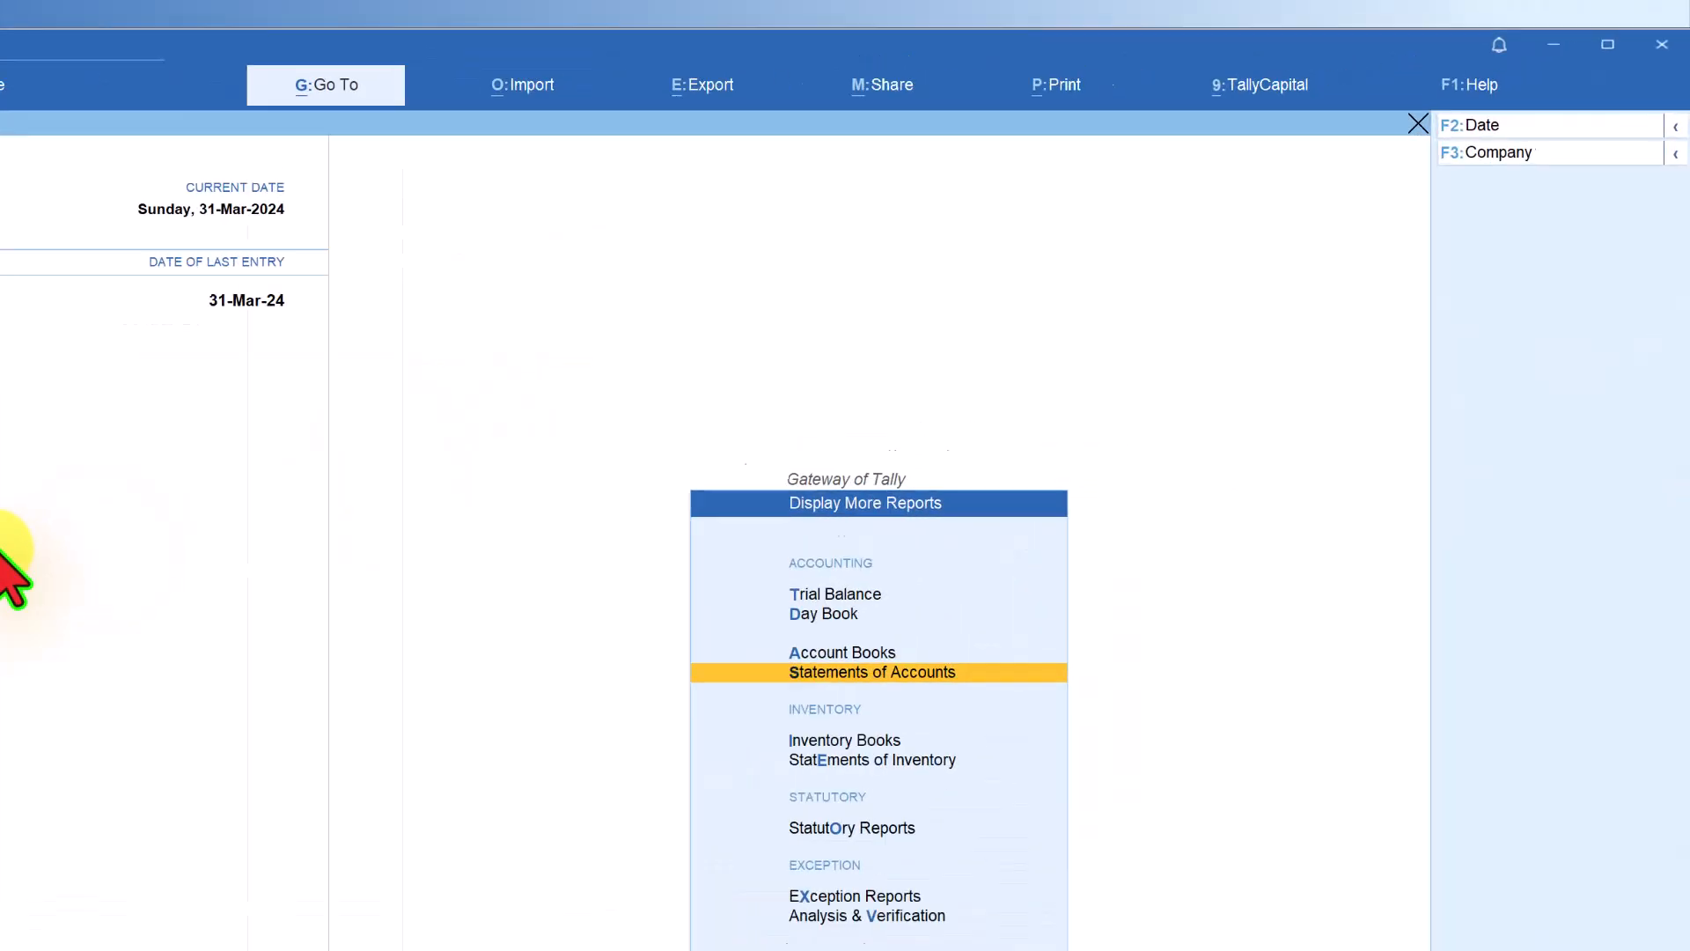
key("Escape")
Enable Stripe View for both reports and vouchers in the application-wide display settings.
left_click(1287, 164)
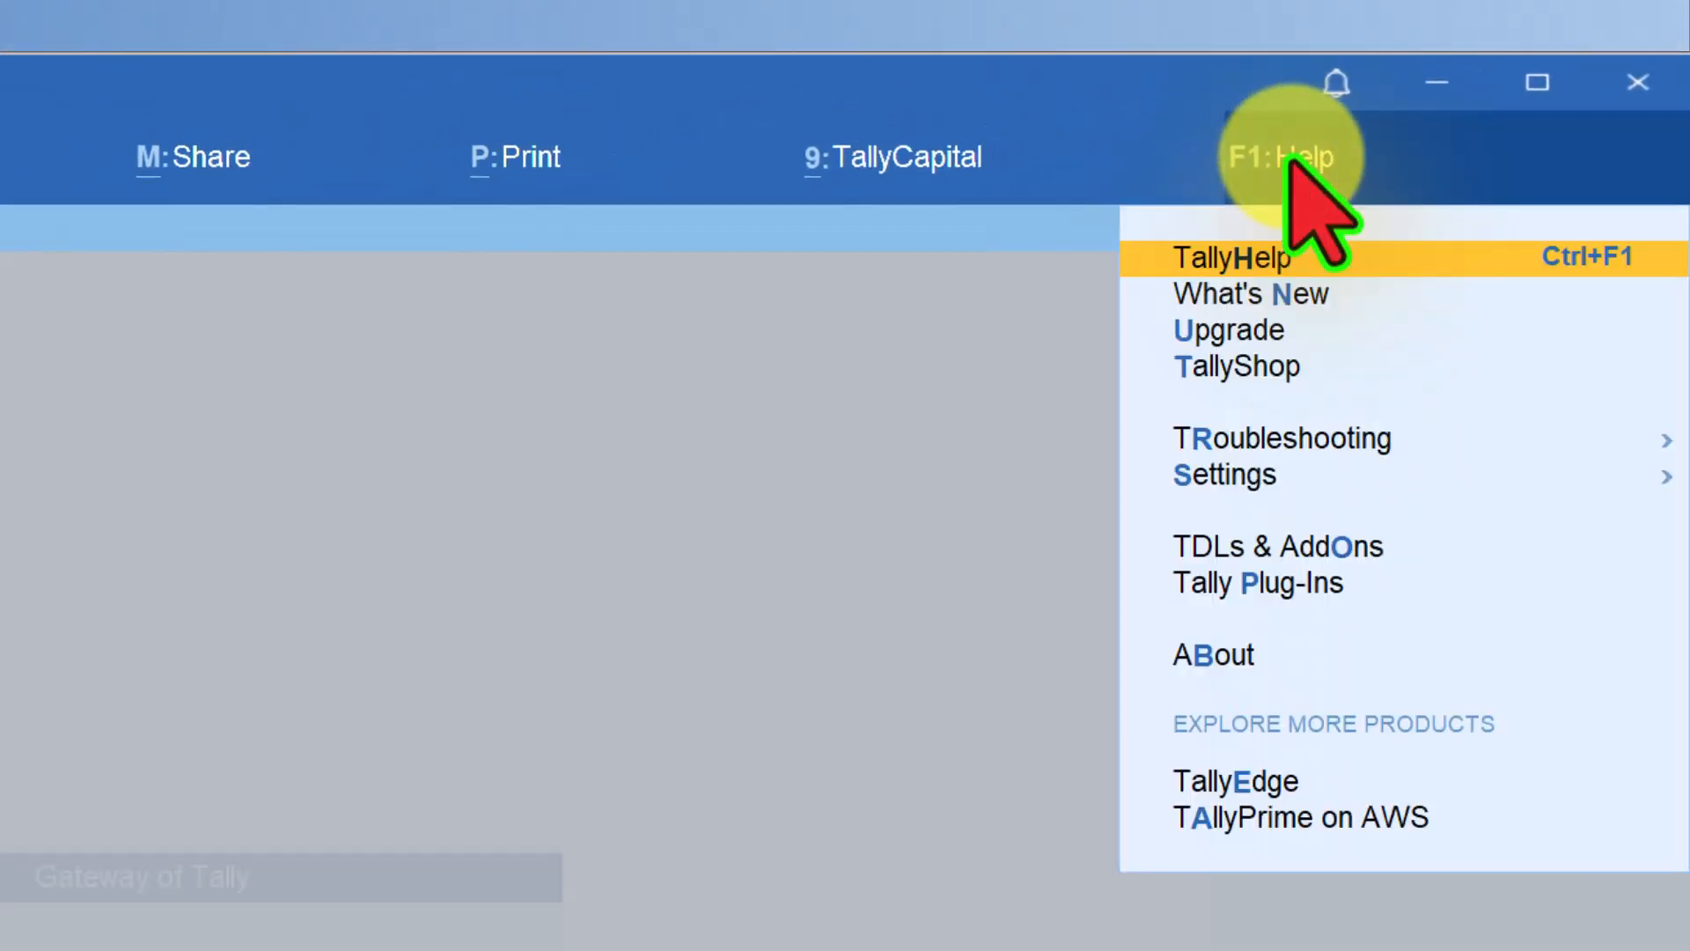
left_click(1232, 475)
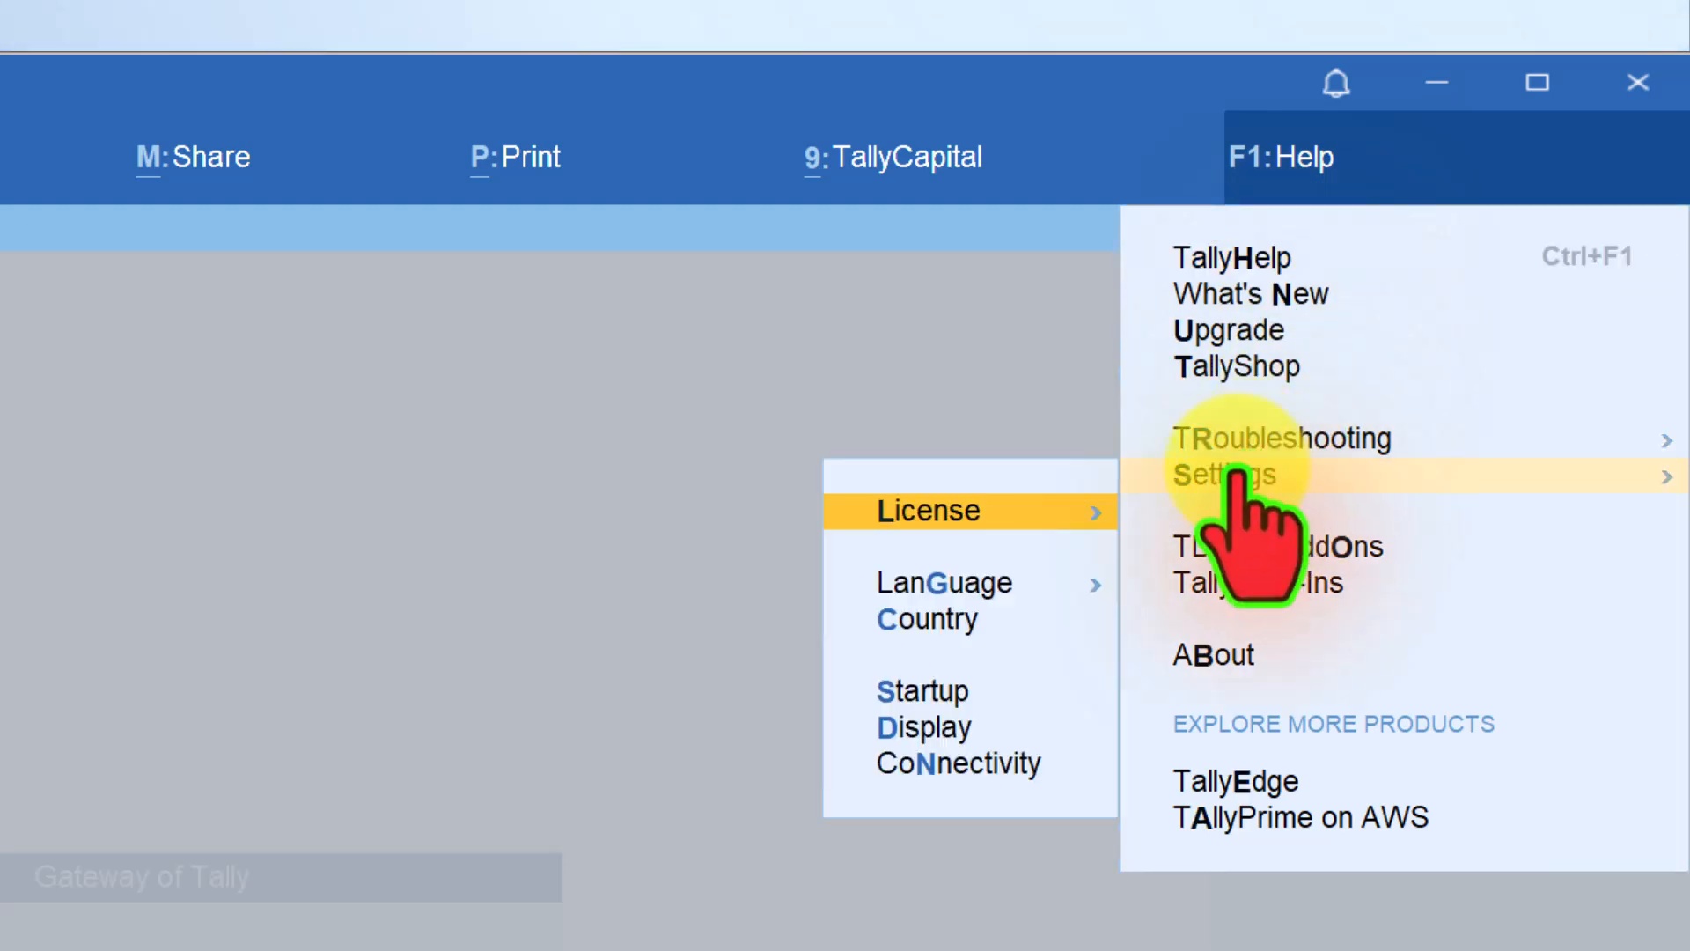
left_click(955, 731)
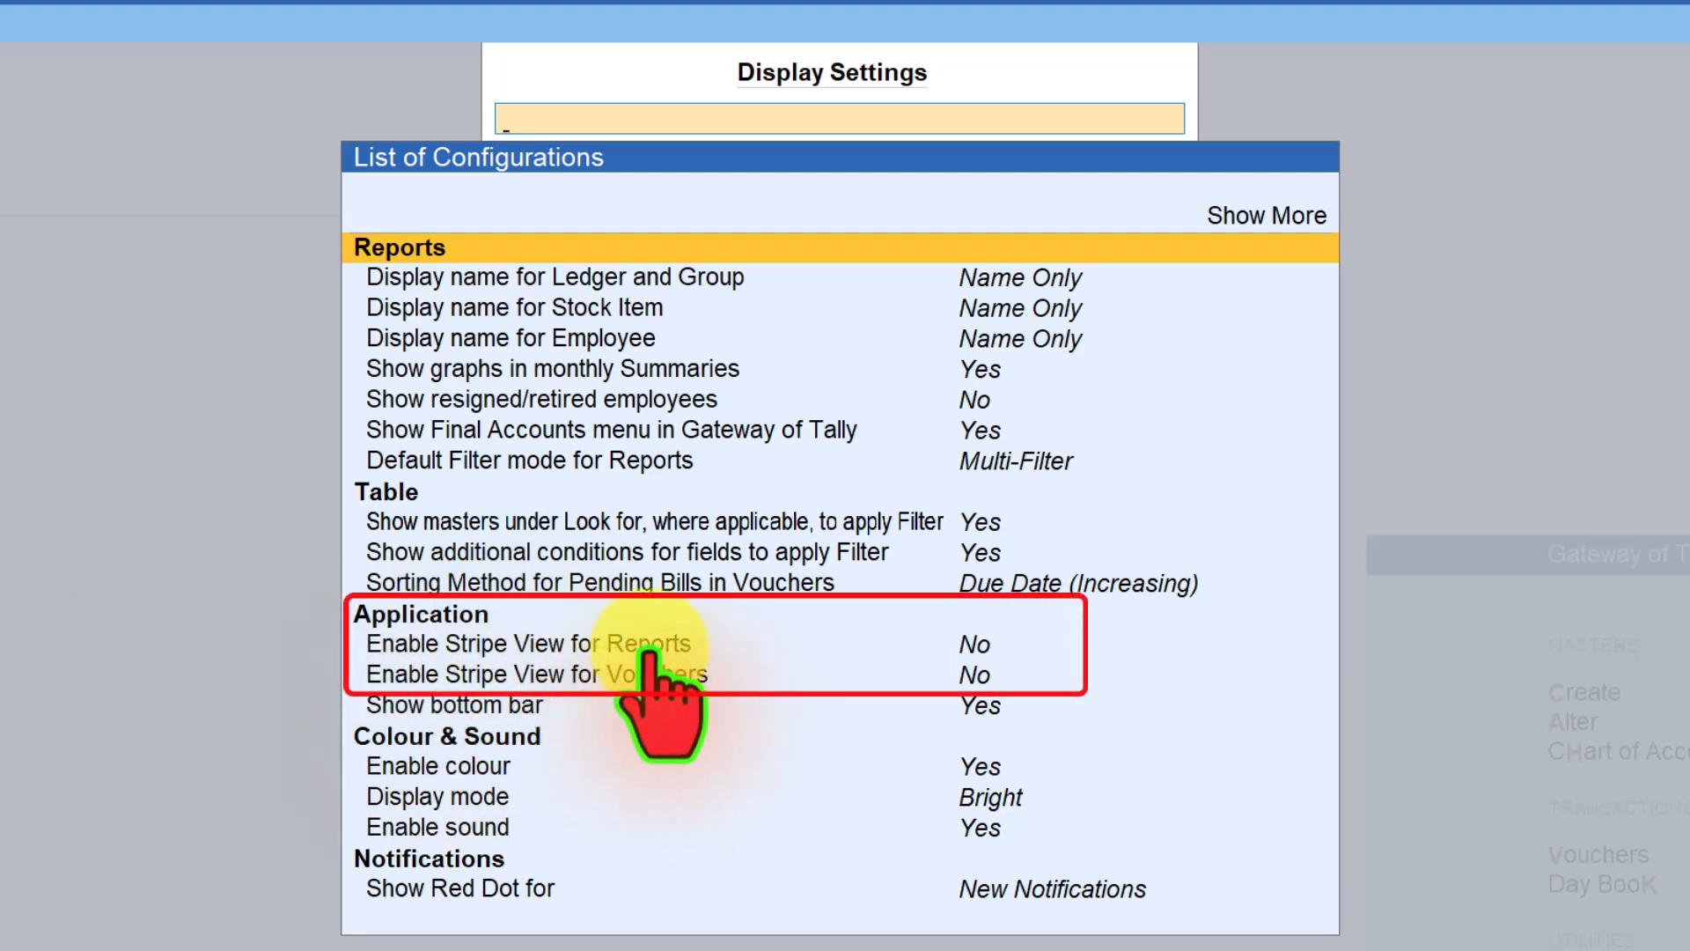
left_click(984, 643)
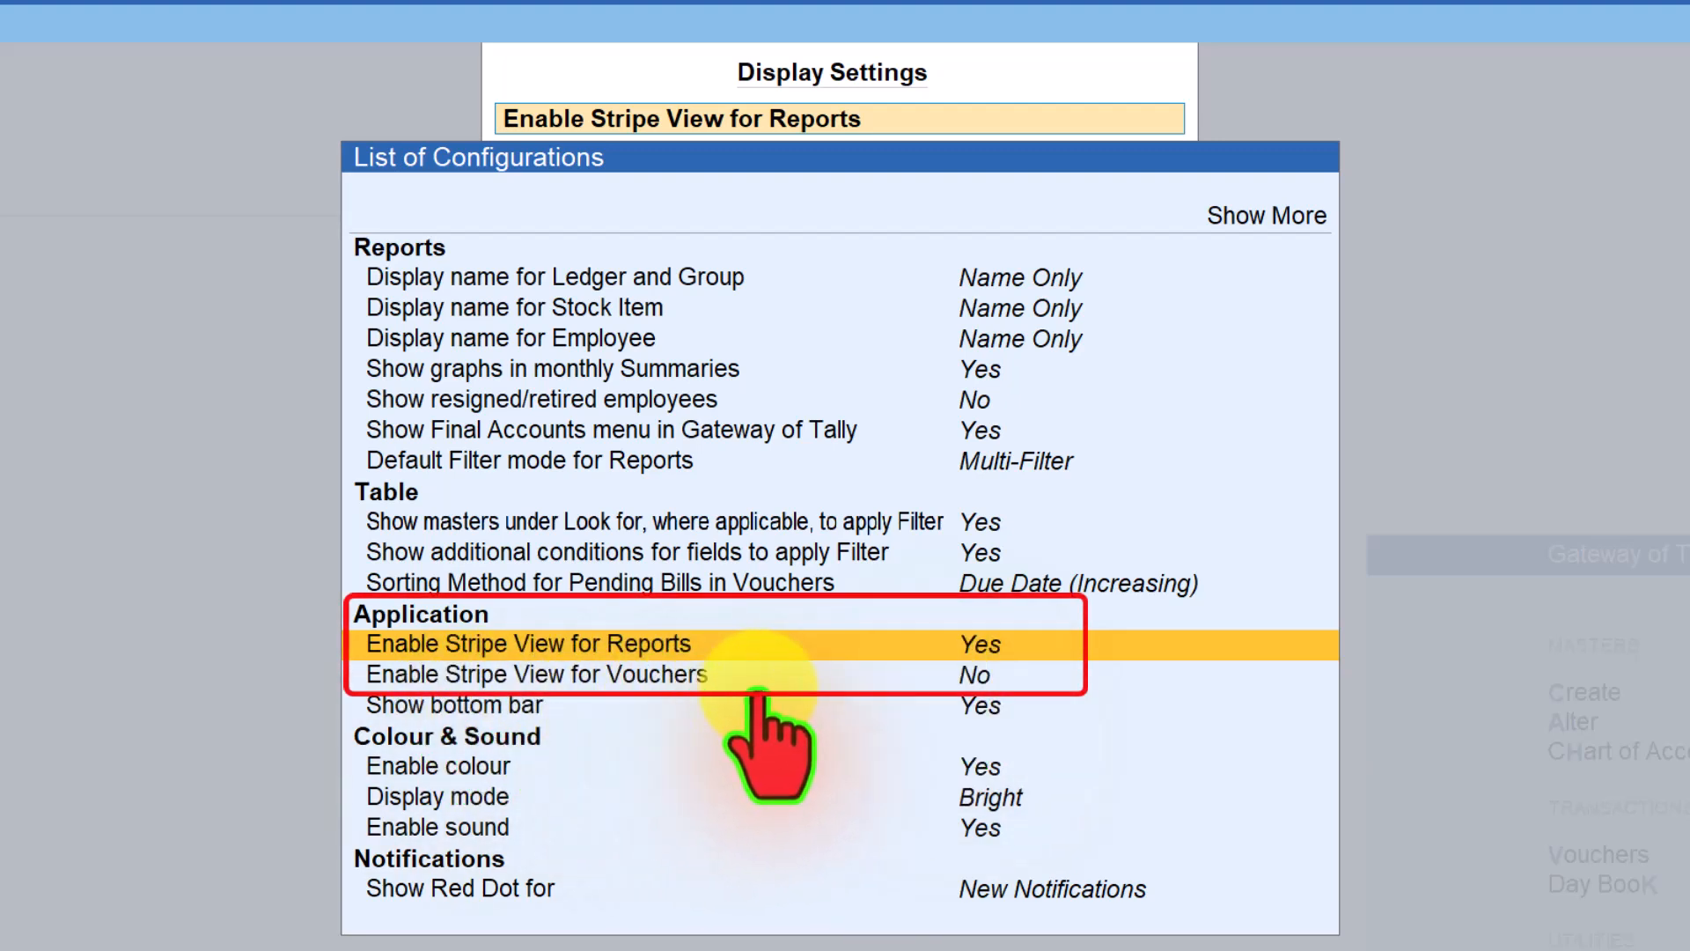
left_click(962, 683)
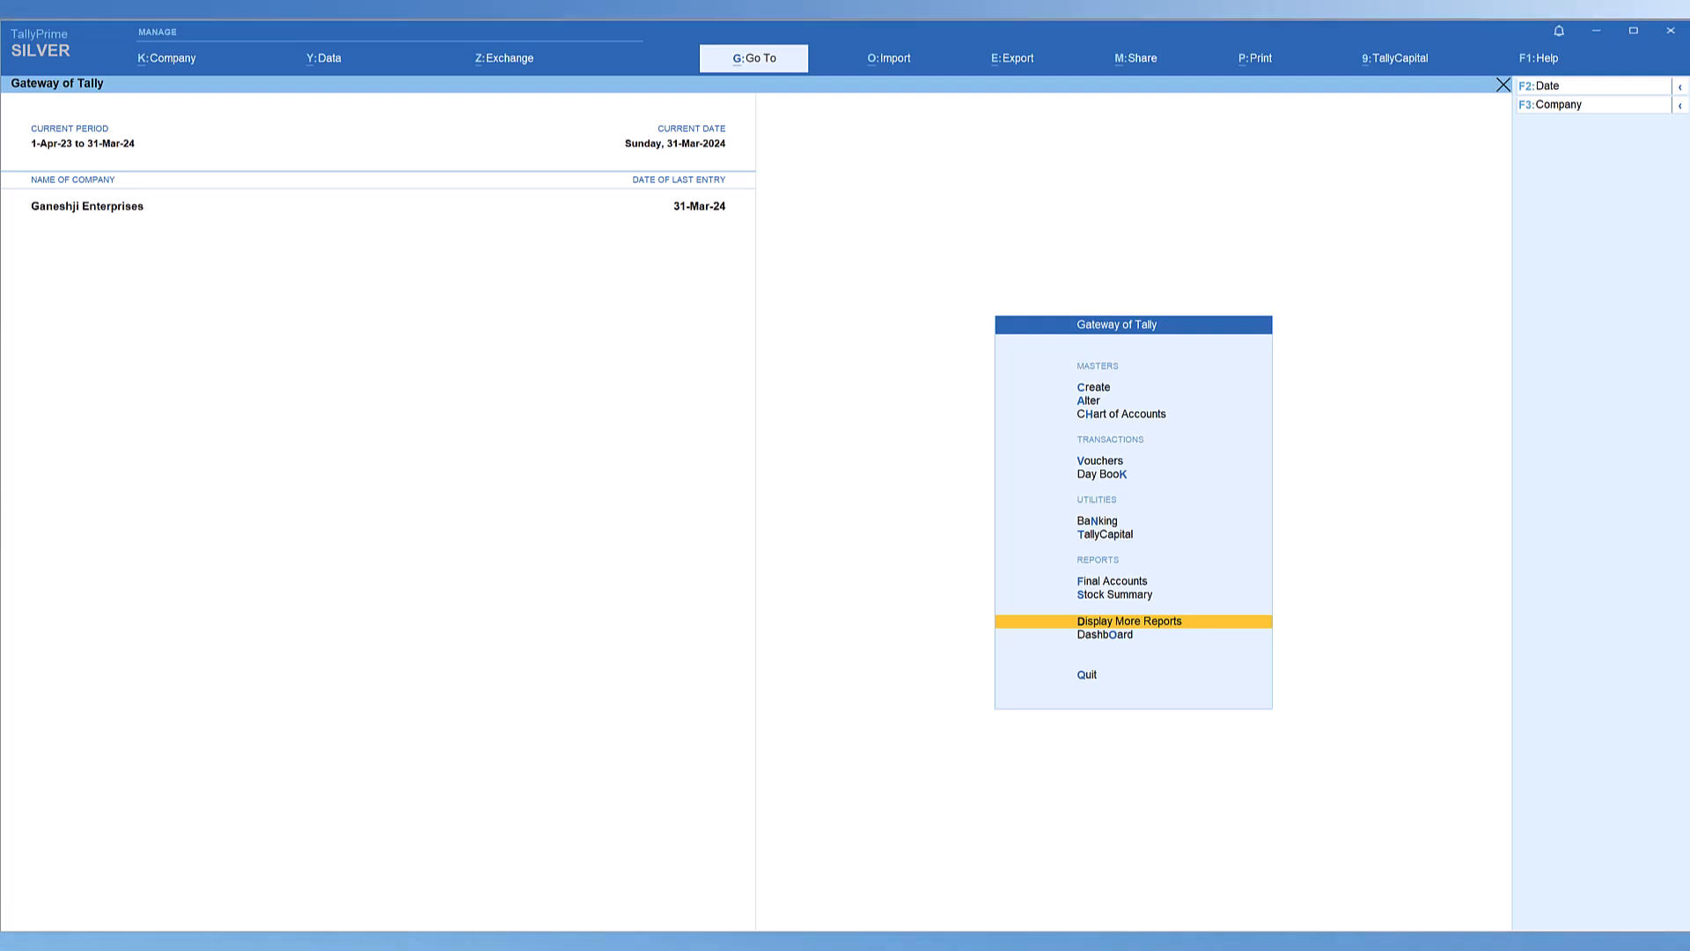
Open the Day Book and inspect the Amar Enterprises sales voucher dated 31-Mar-24.
left_click(1111, 474)
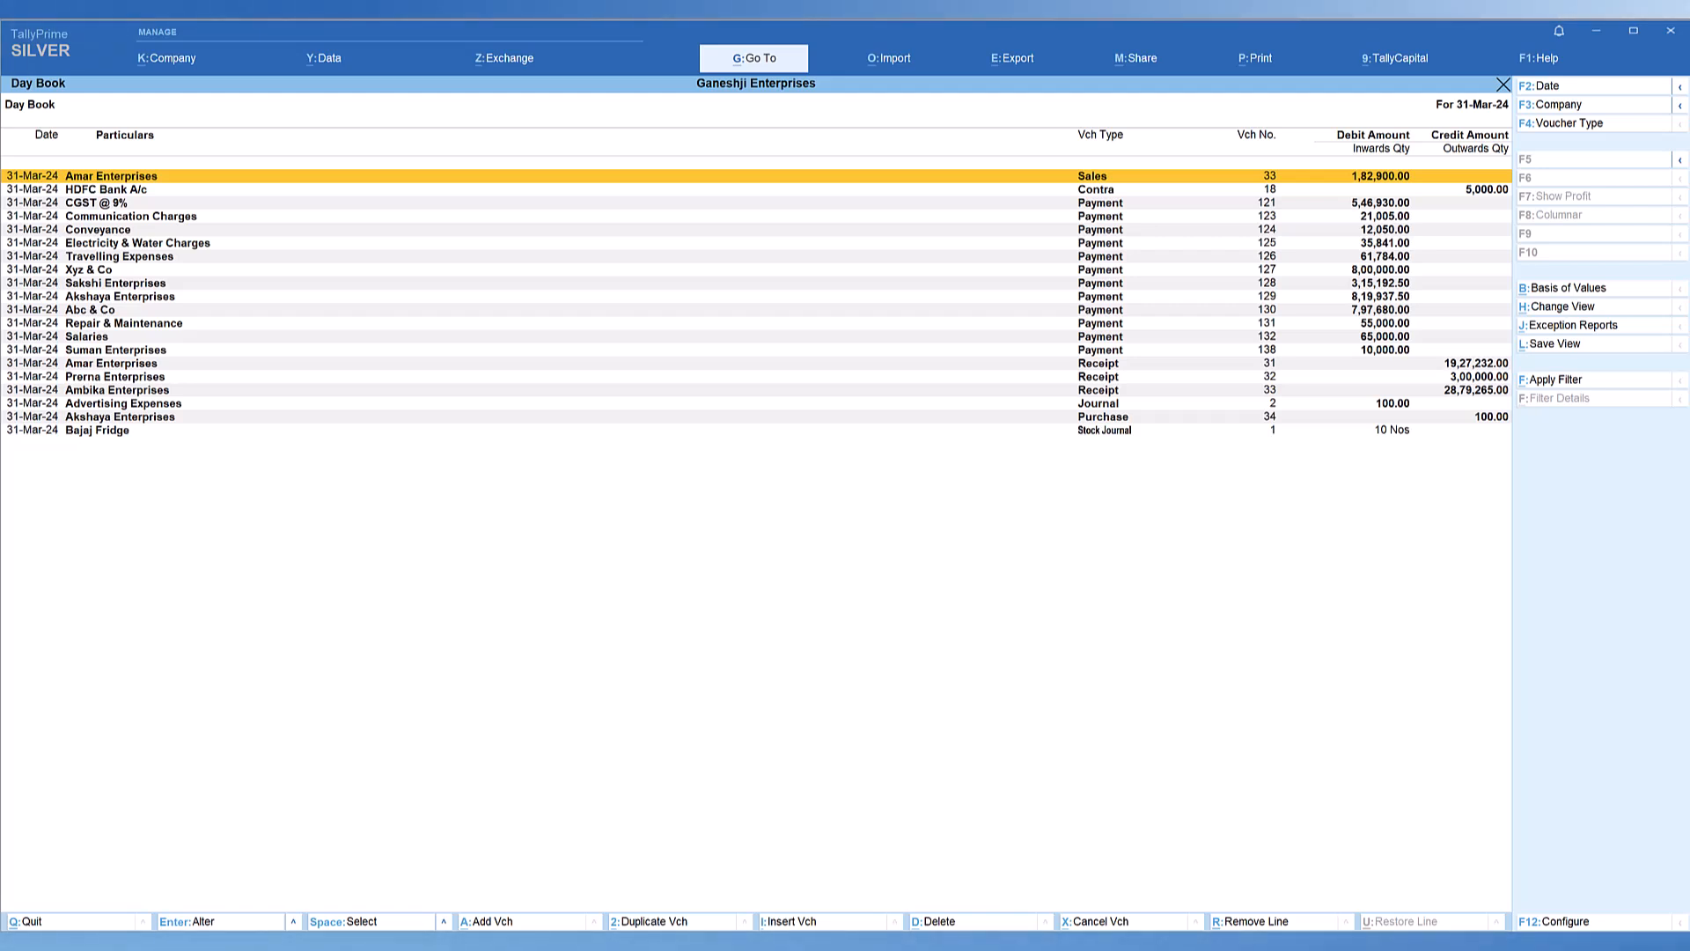
key("Return")
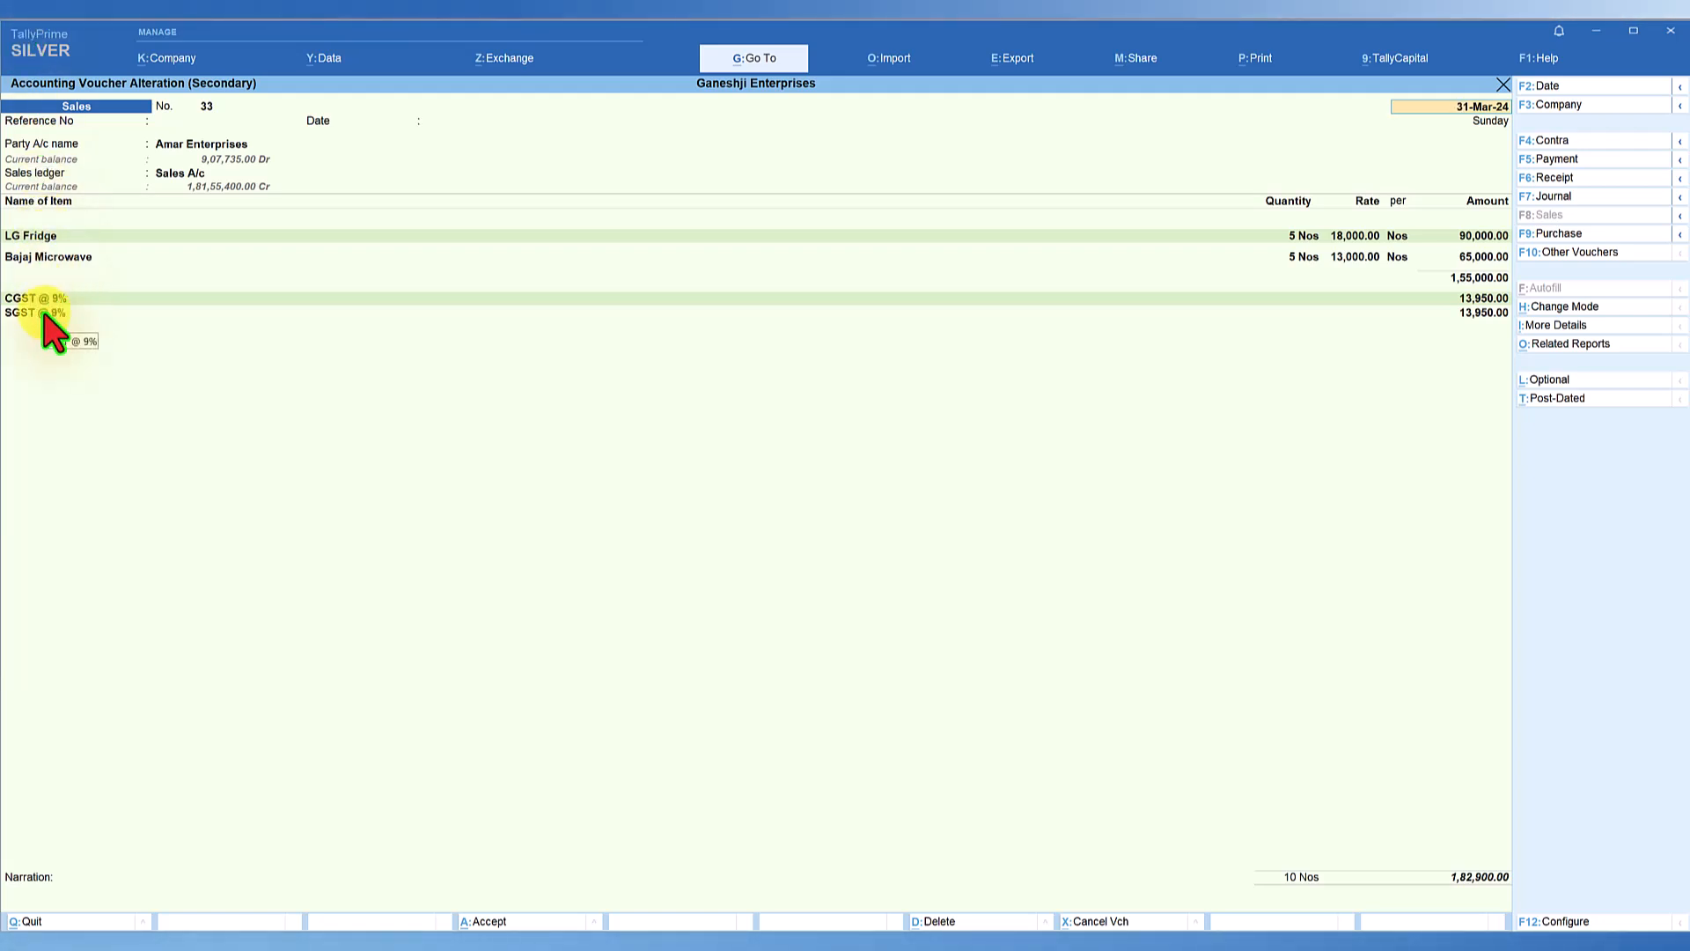
key("Escape")
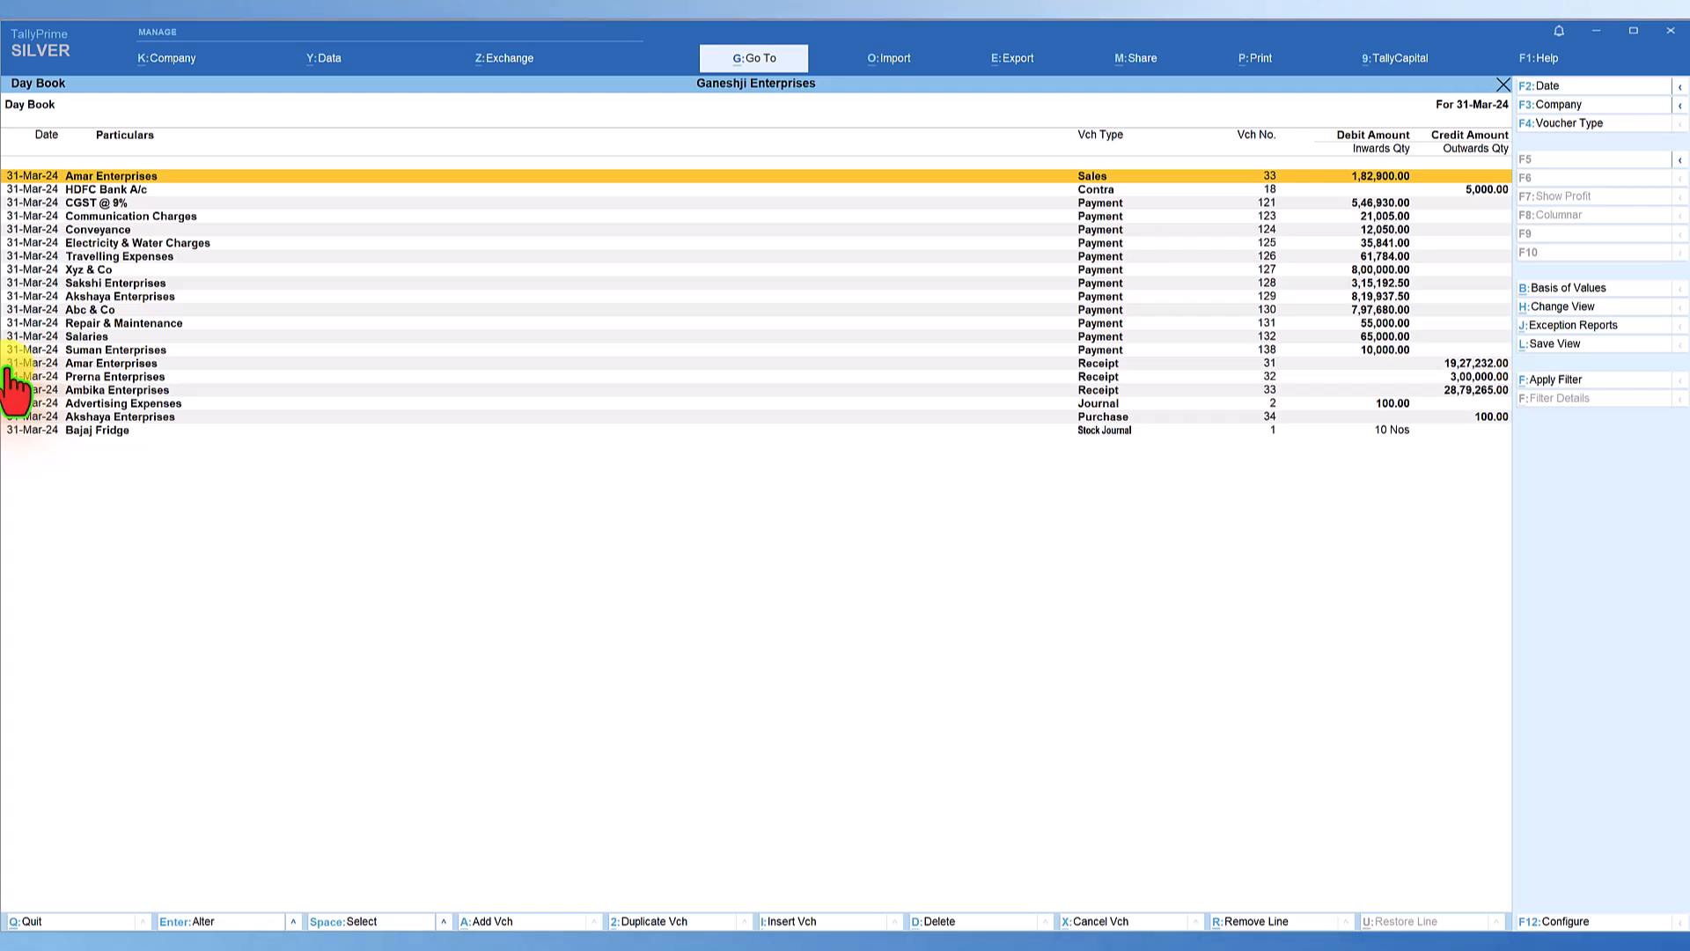
Export the current Day Book report to the local drive as DayBook.pdf, and close the opened PDF.
key("alt+e")
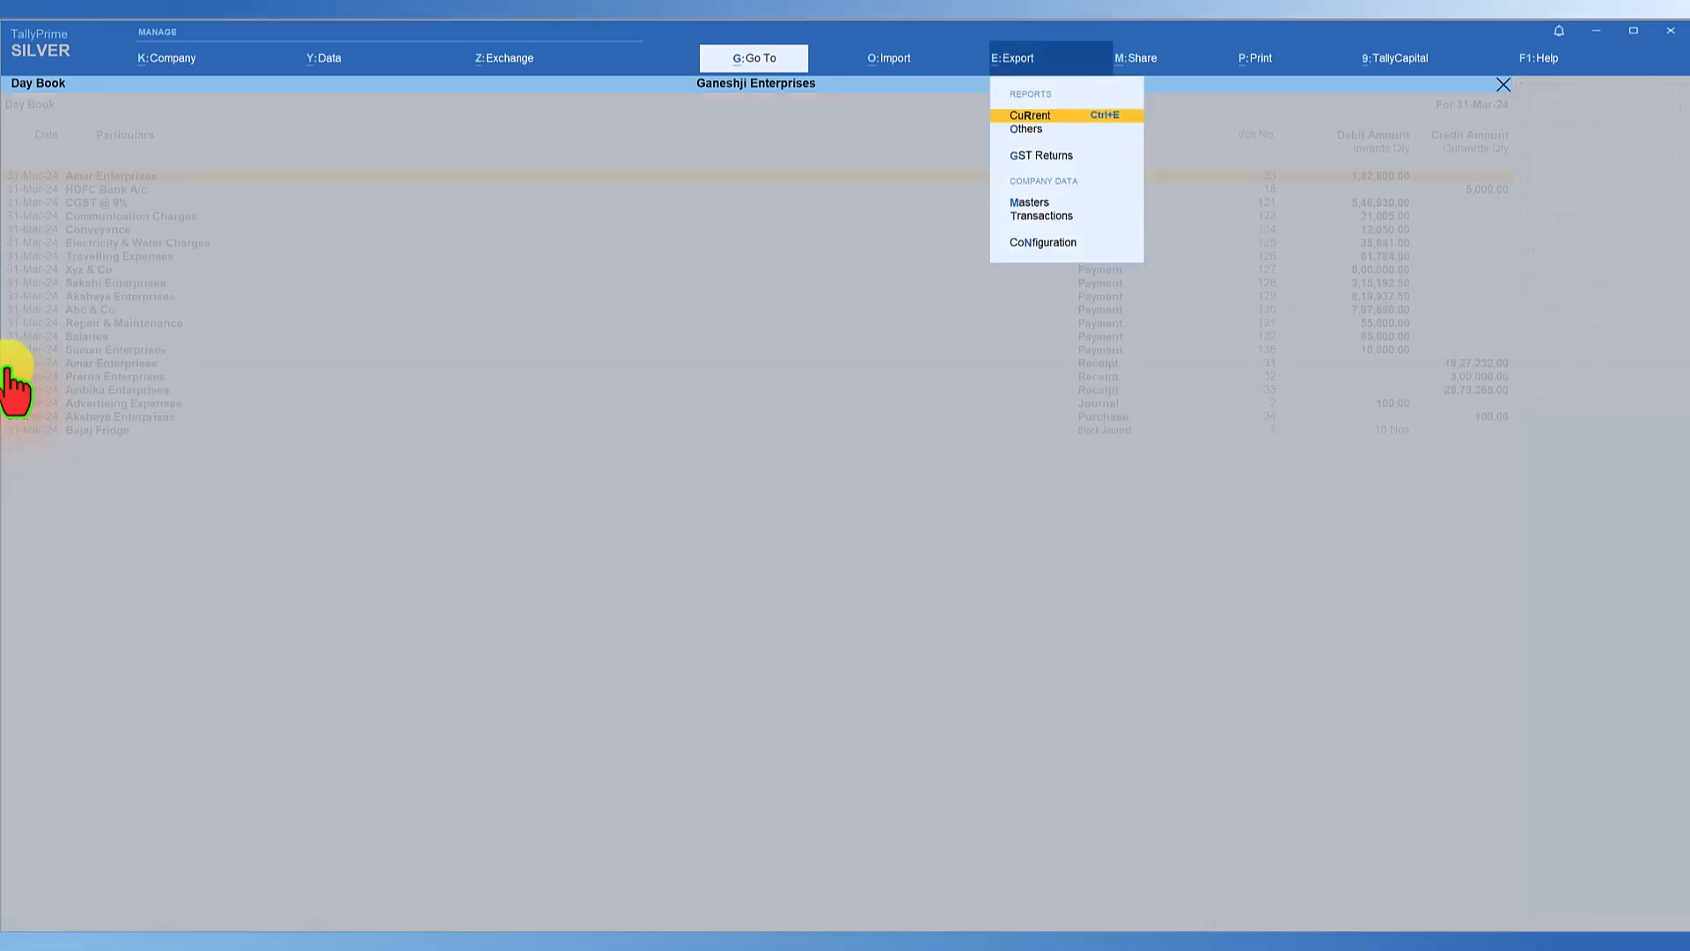
key("Return")
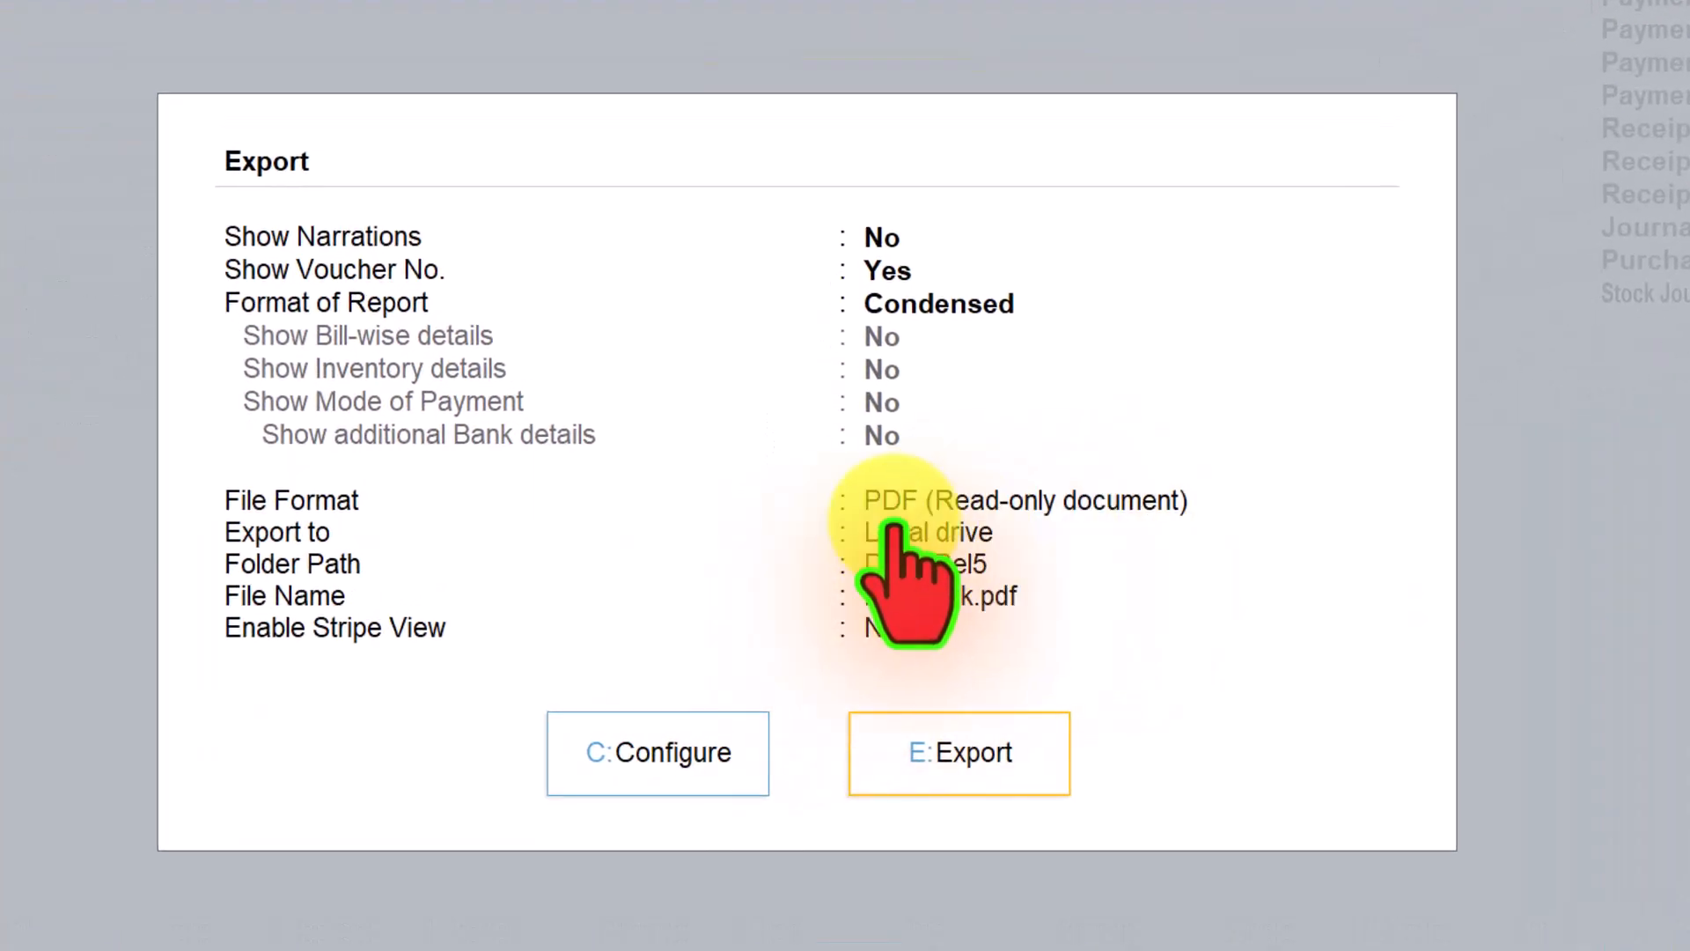
left_click(1008, 712)
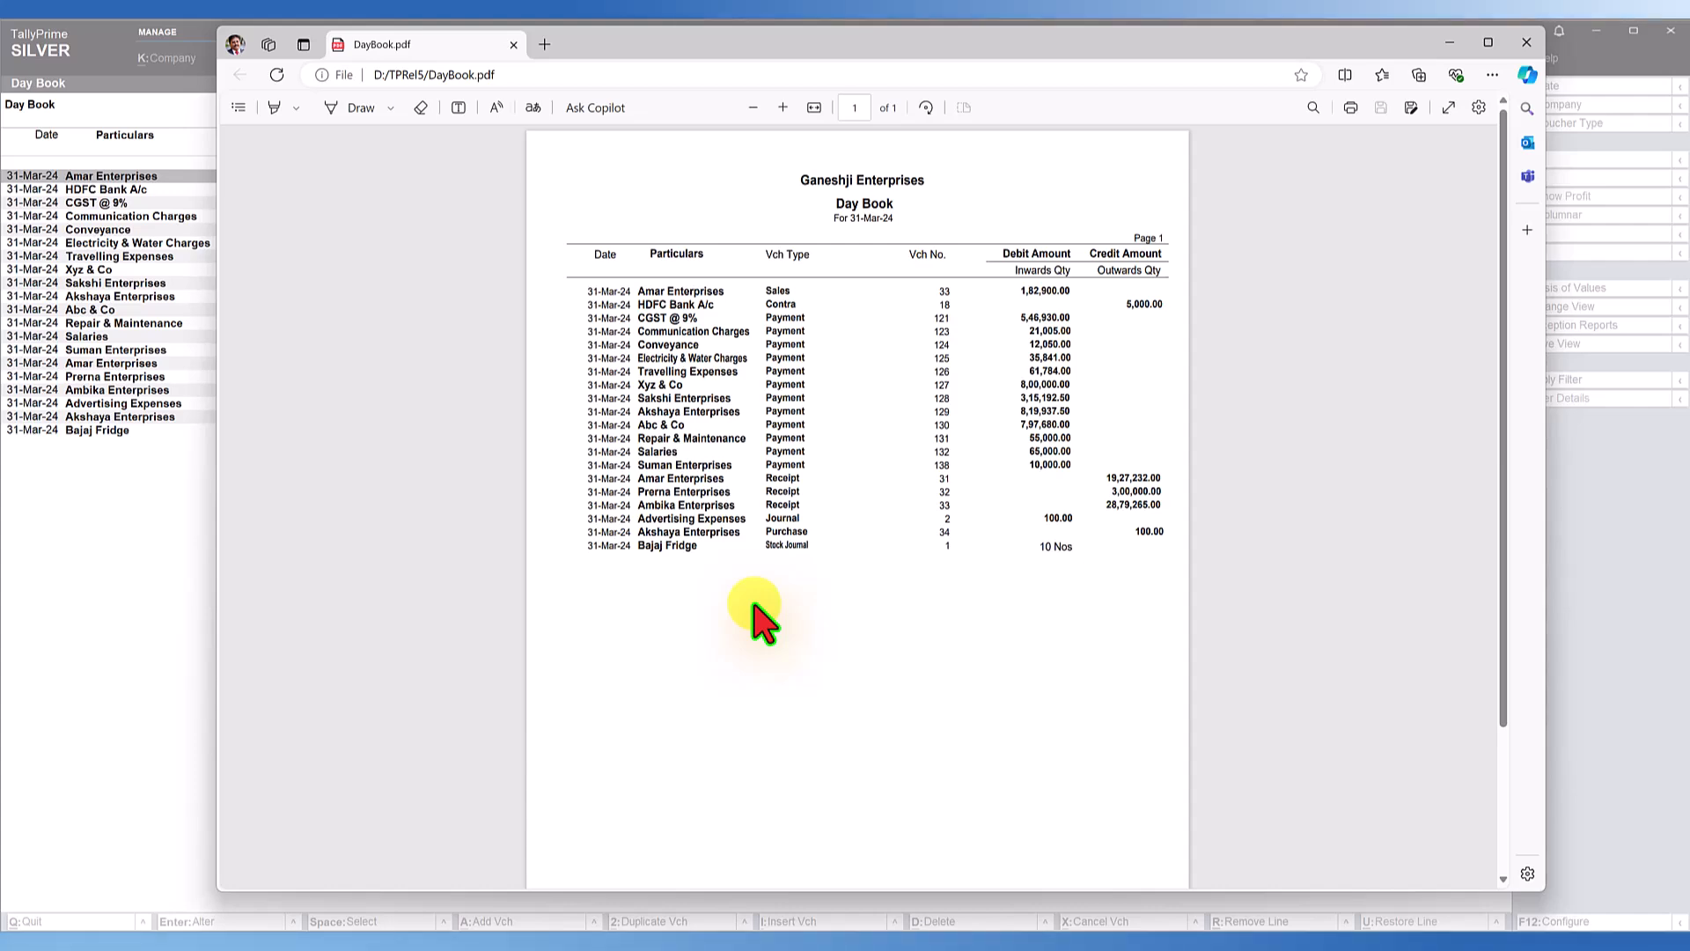
left_click(1527, 42)
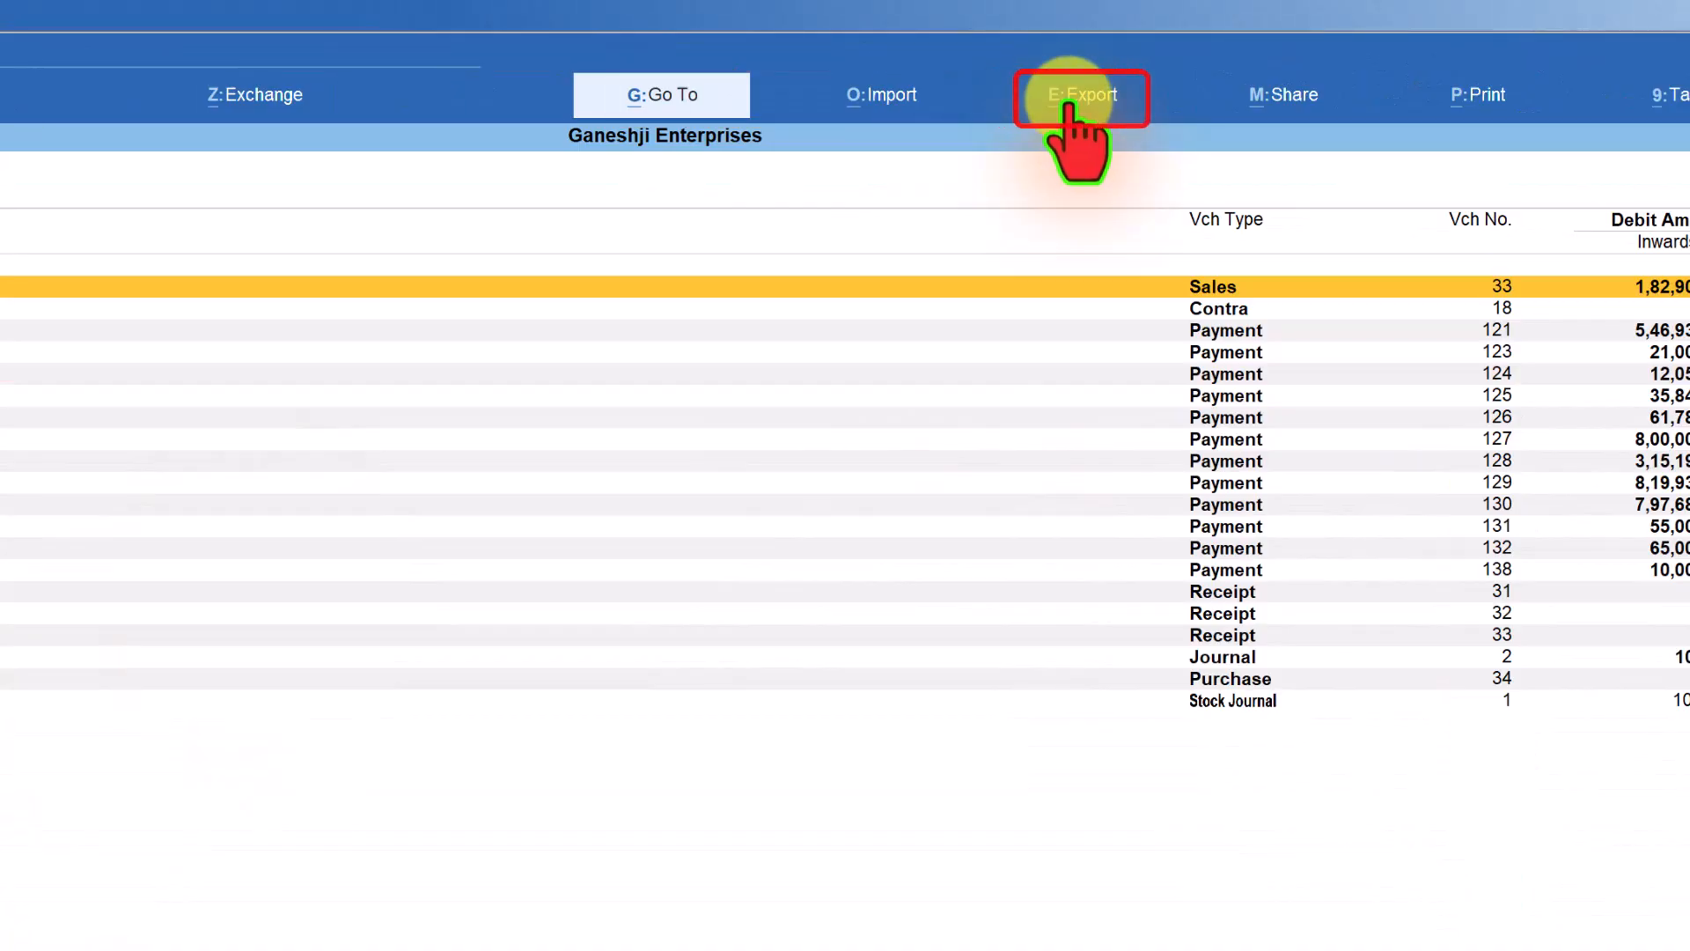
Set Enable Stripe View for Reports to Yes in the export configuration and accept it.
left_click(1072, 99)
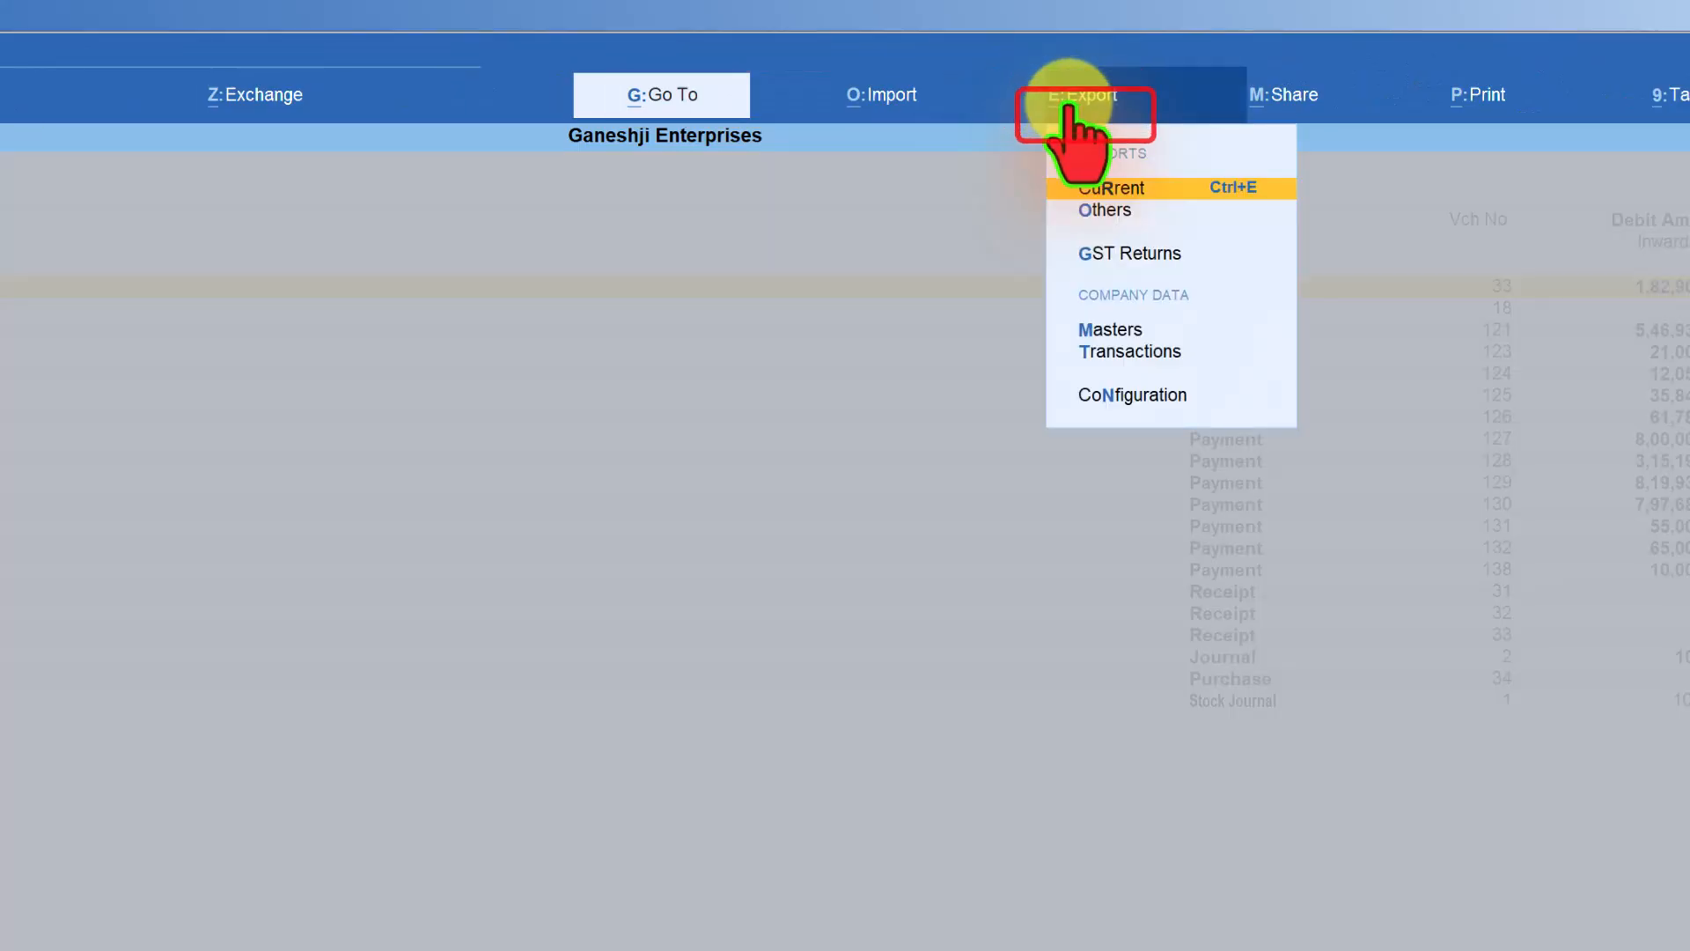
left_click(1118, 397)
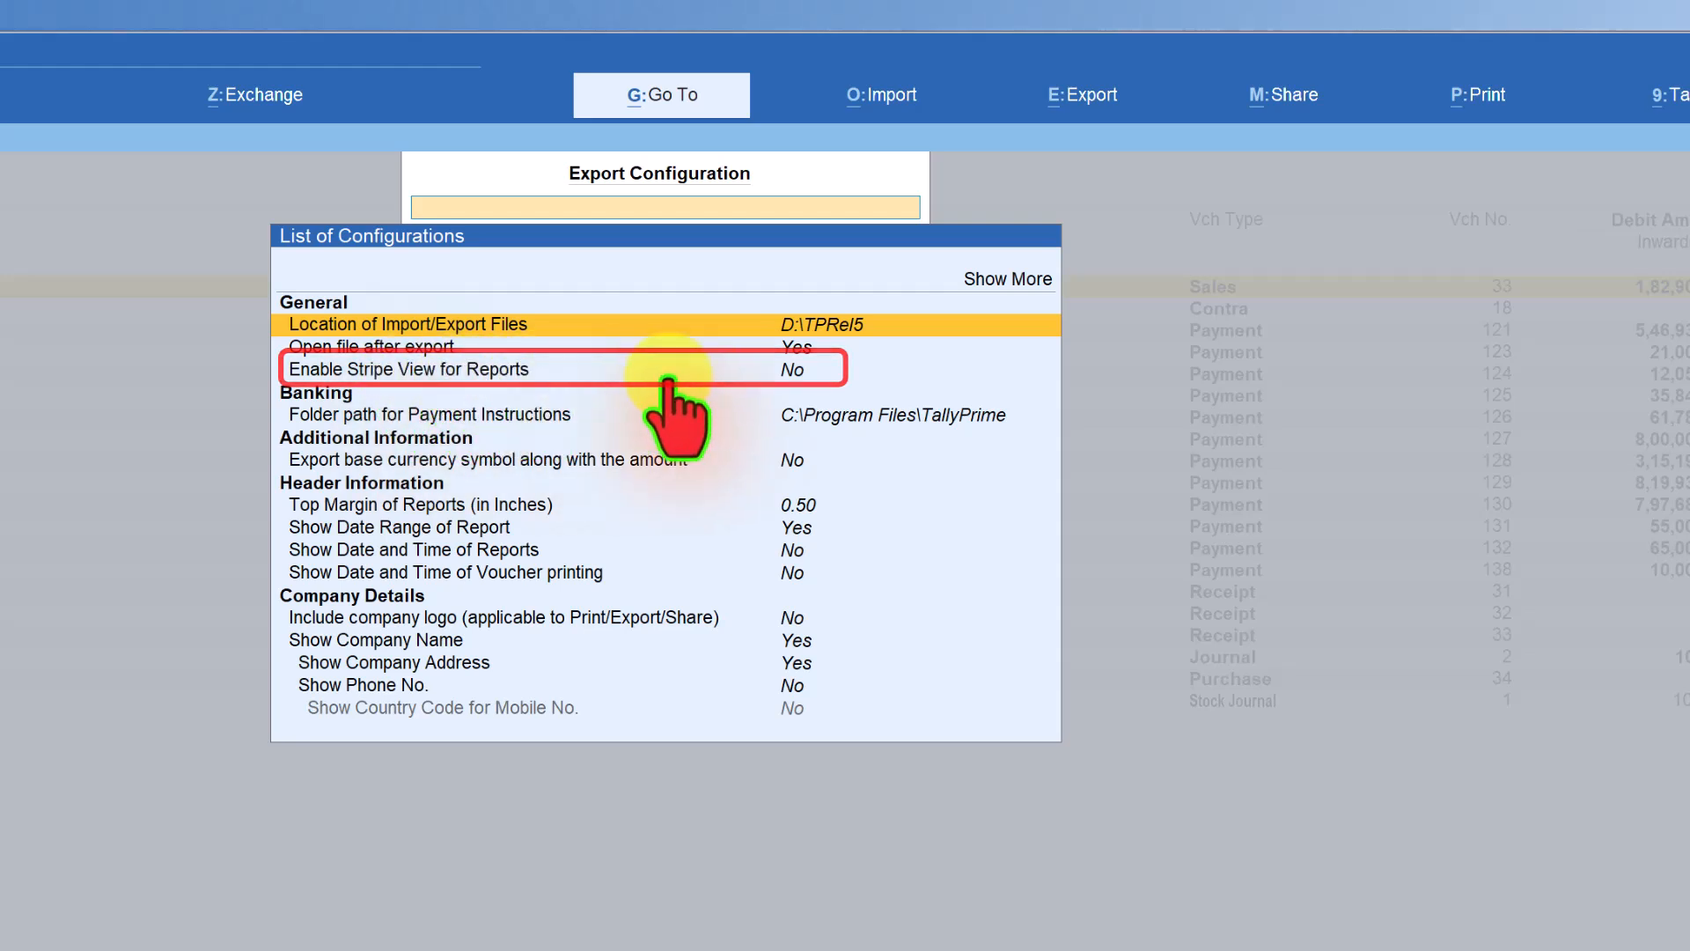
left_click(795, 370)
left_click(795, 372)
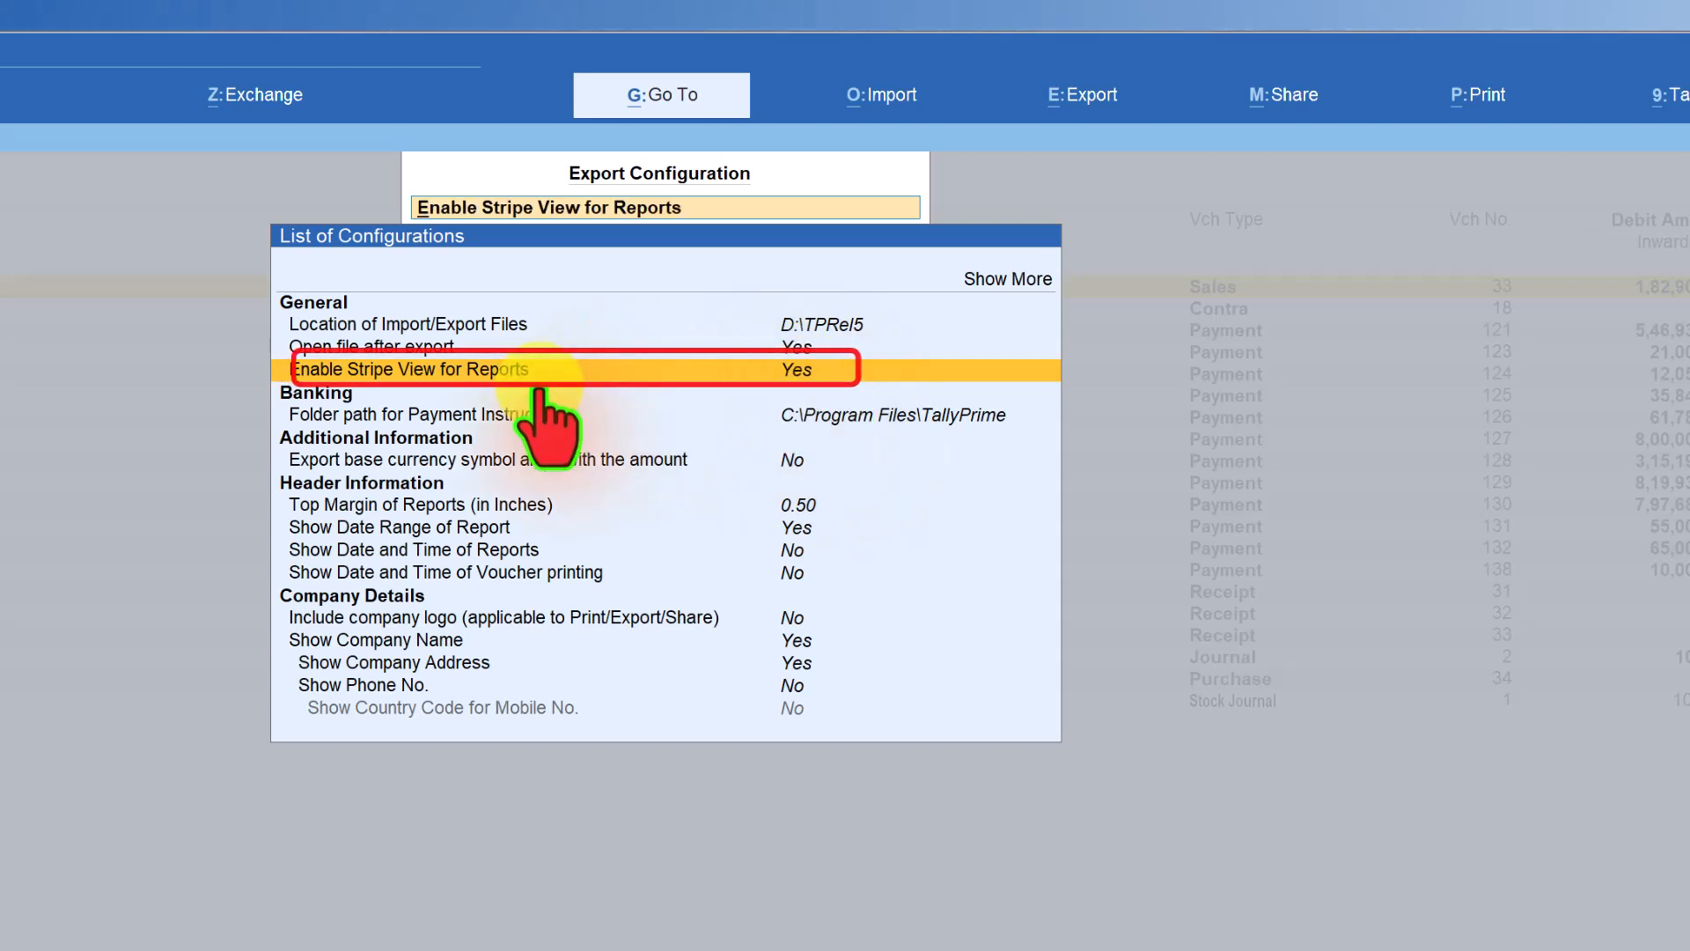
key("ctrl+a")
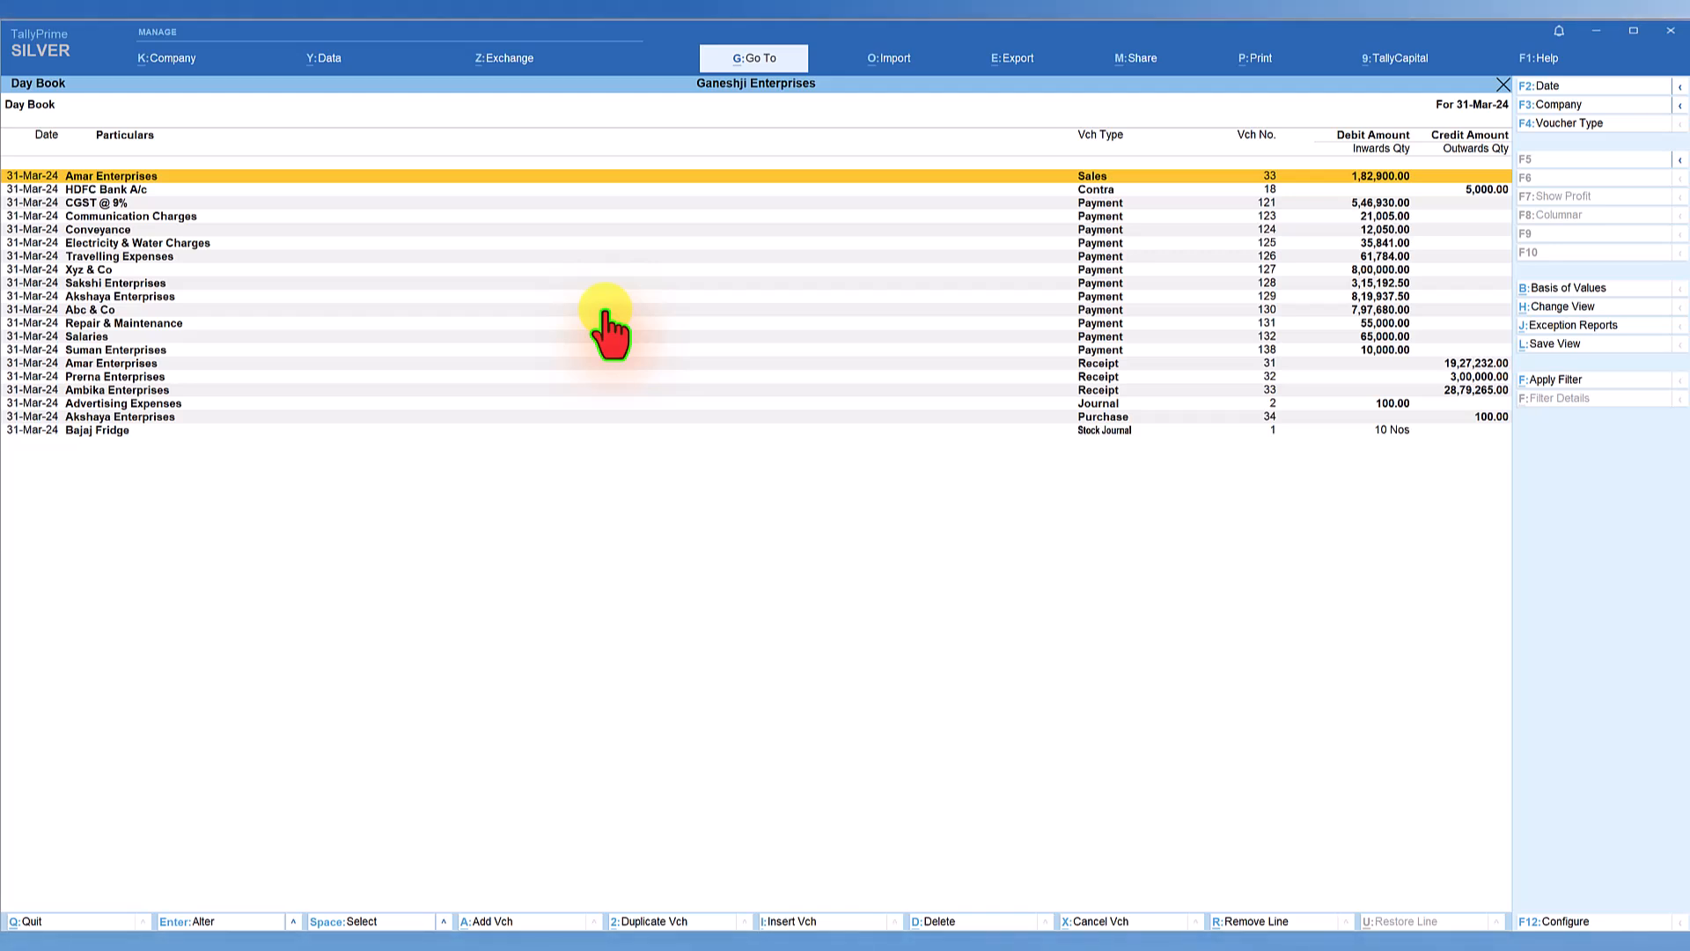
Set Enable Stripe View to No in the Day Book report configuration.
key("F12")
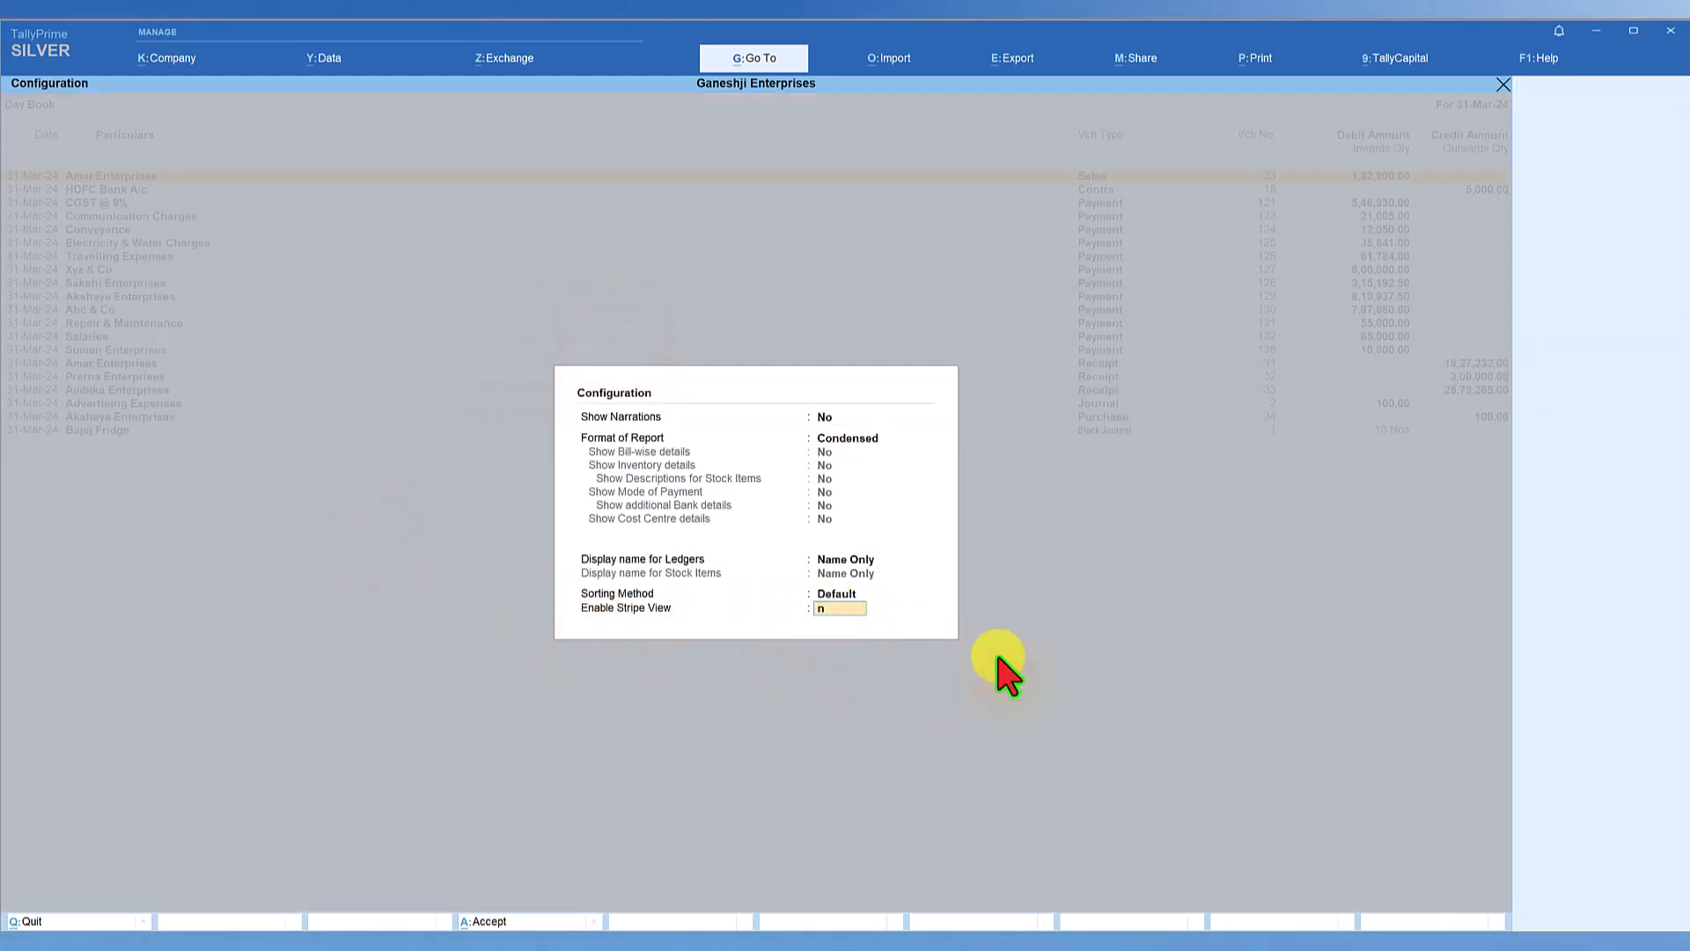
type("n")
key("Return")
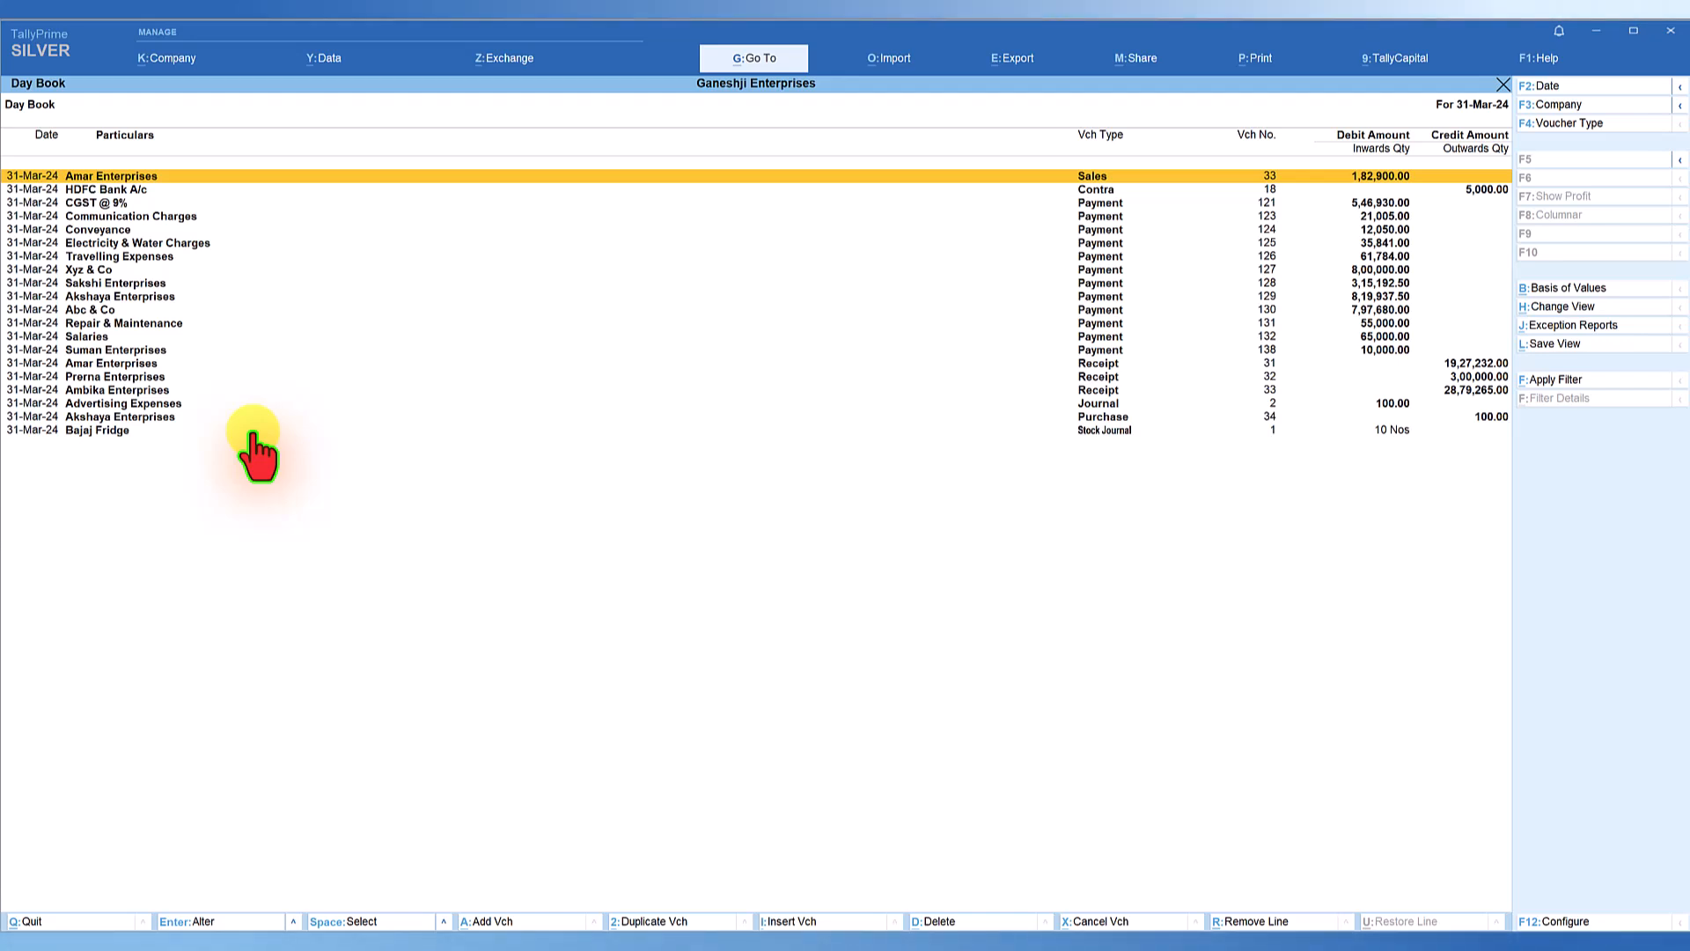
Export the current Day Book report as a PDF with Stripe View enabled, overwriting the existing DayBook.pdf, and view the opened file.
left_click(1016, 61)
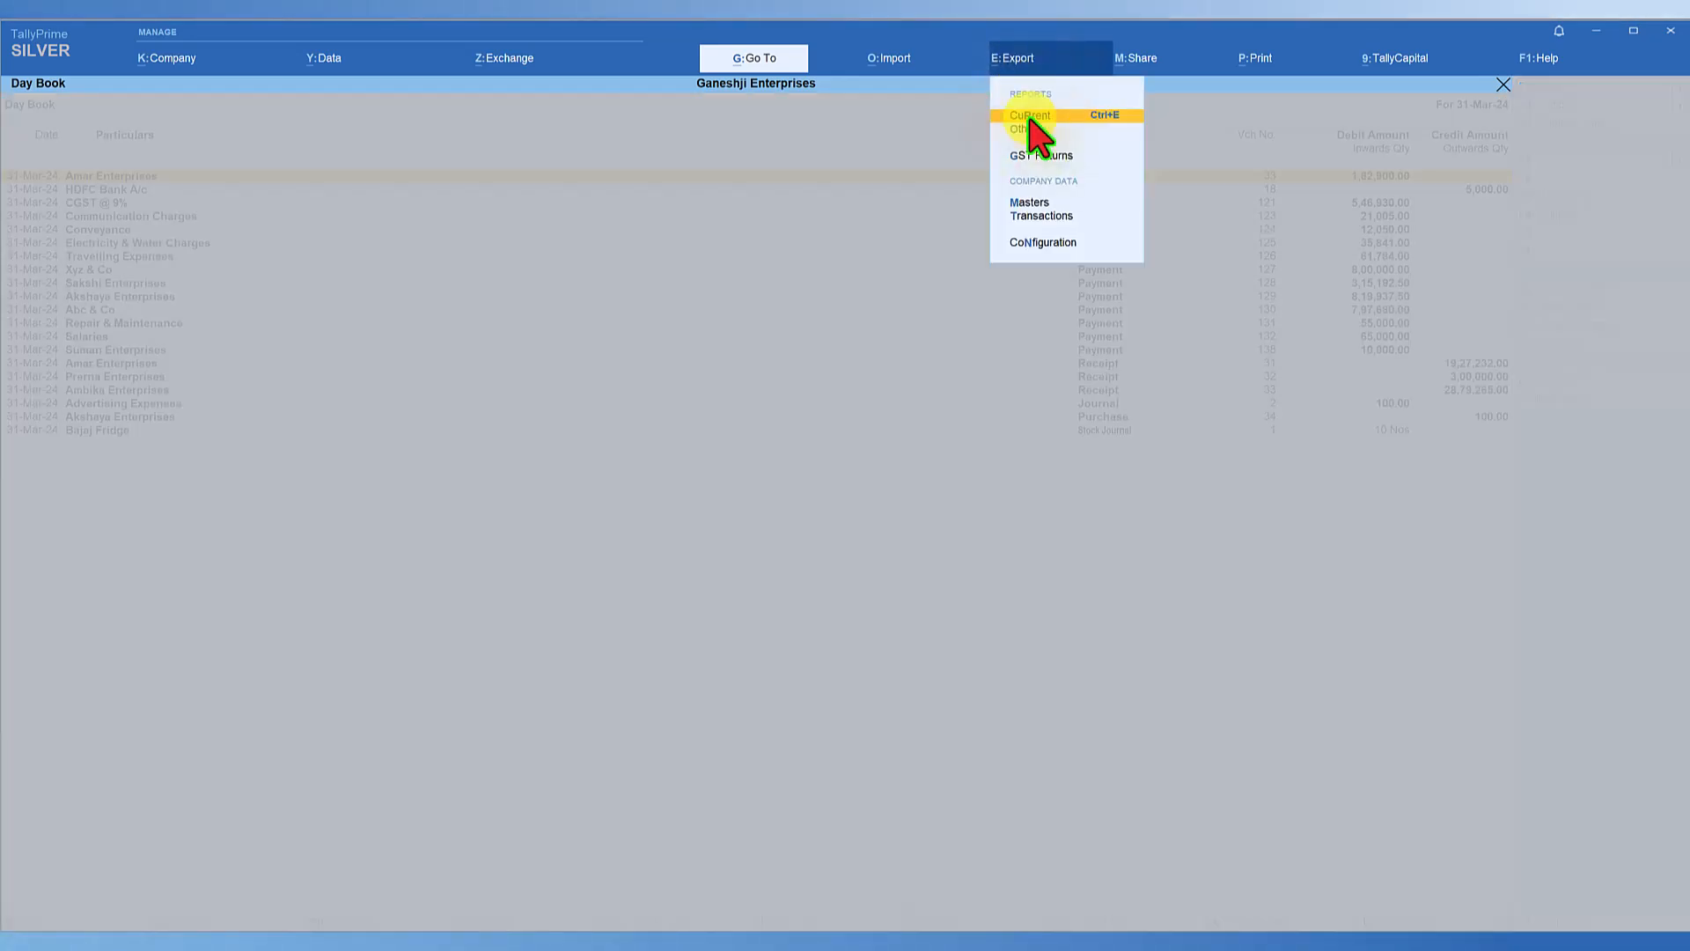
left_click(1030, 118)
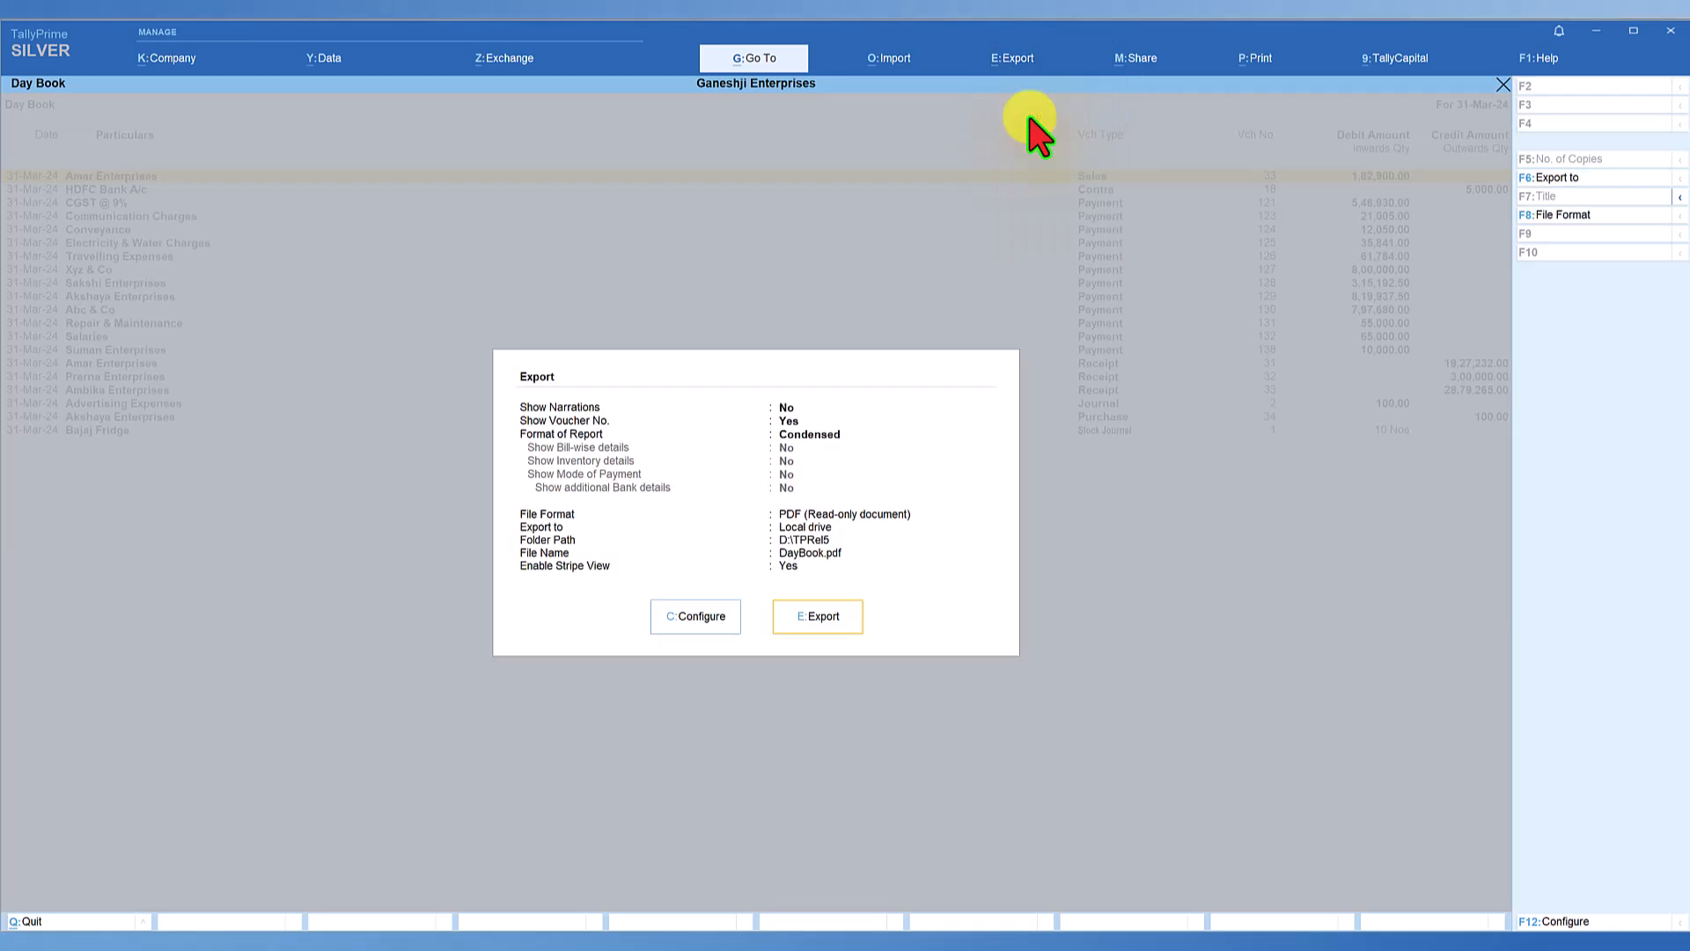
left_click(819, 617)
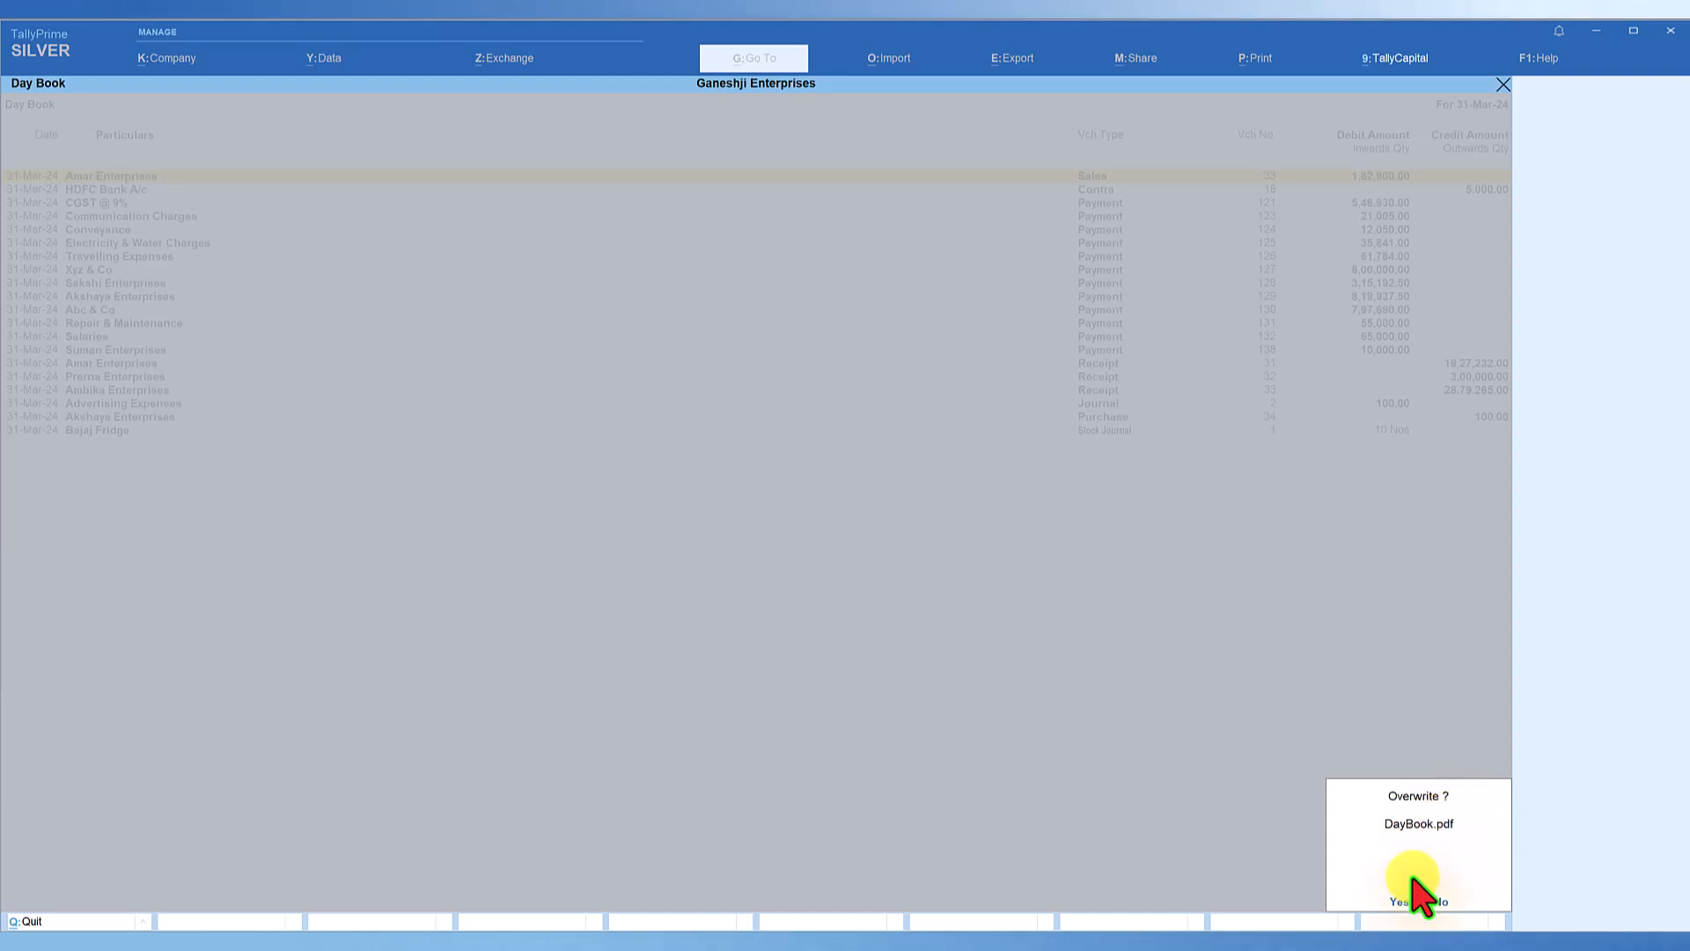
left_click(1399, 901)
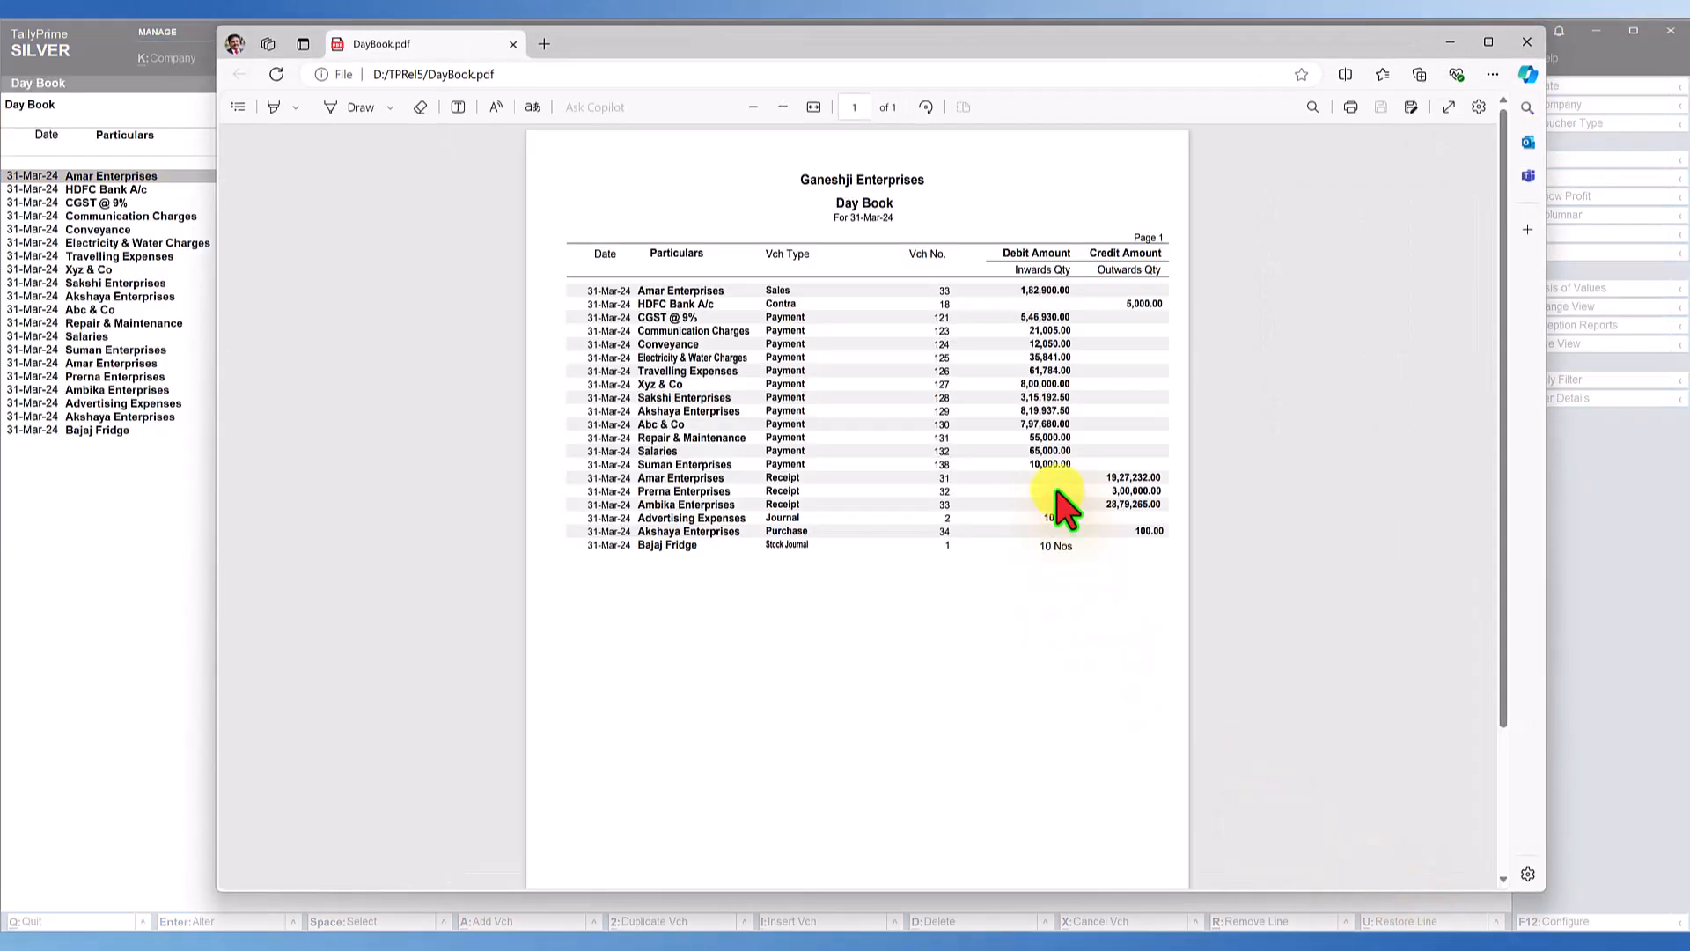
mouse_move(750, 44)
left_mouse_down()
mouse_move(847, 53)
mouse_move(782, 416)
mouse_move(742, 70)
left_mouse_up()
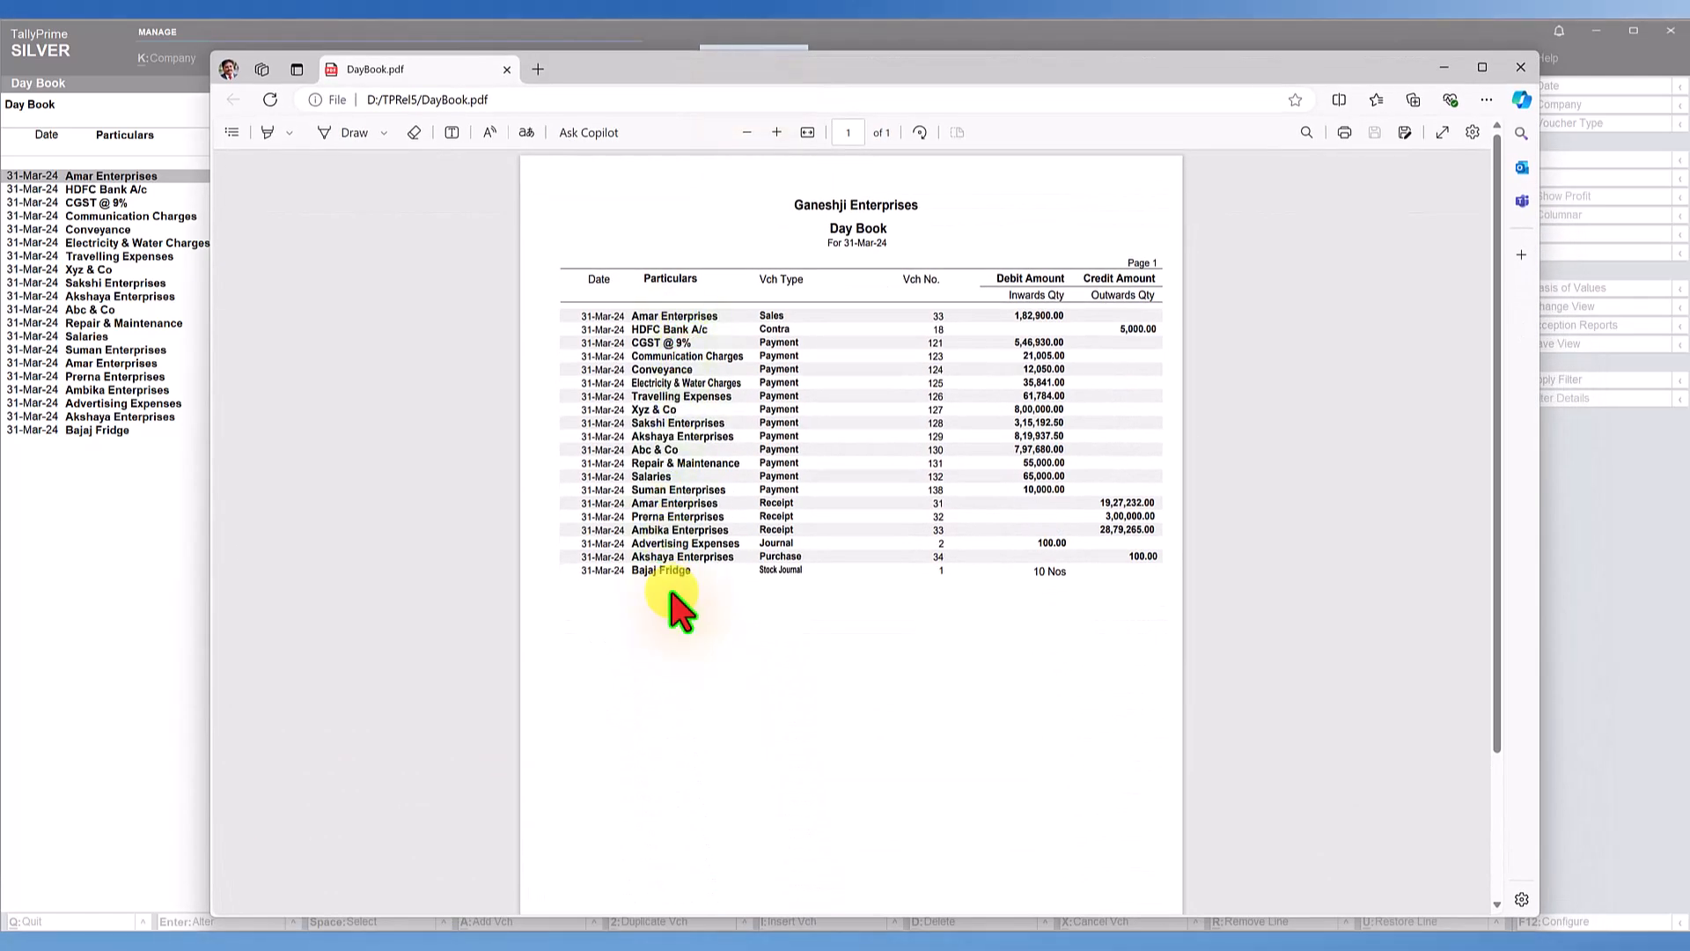